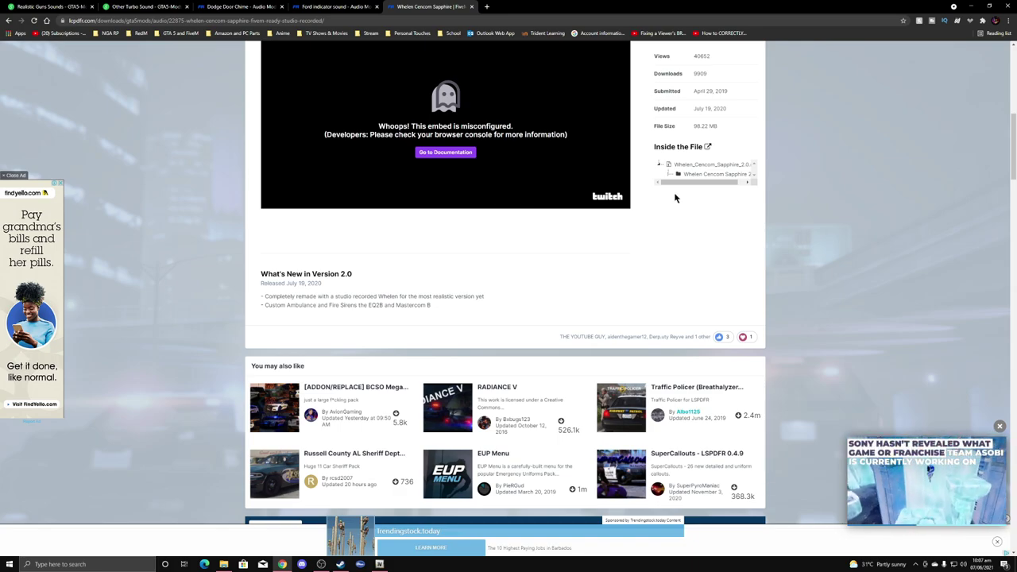
scroll(563, 184, "up", 3)
scroll(563, 183, "up", 3)
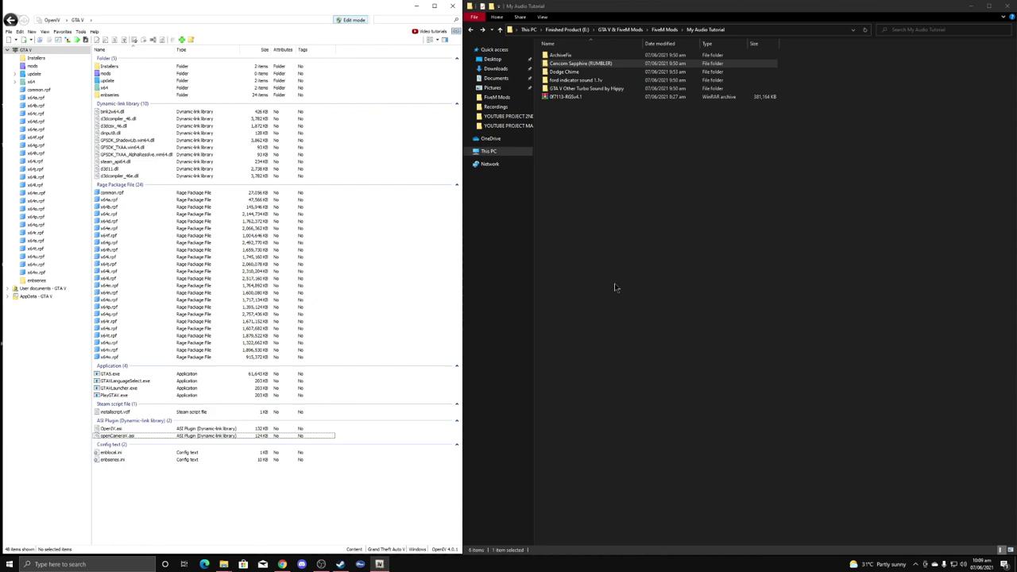
Replace the RESIDENT and WEAPONS_PLAYER archives in x64/audio/sfx with those from the Cencom Sapphire (RUMBLER) folder
double_click(580, 63)
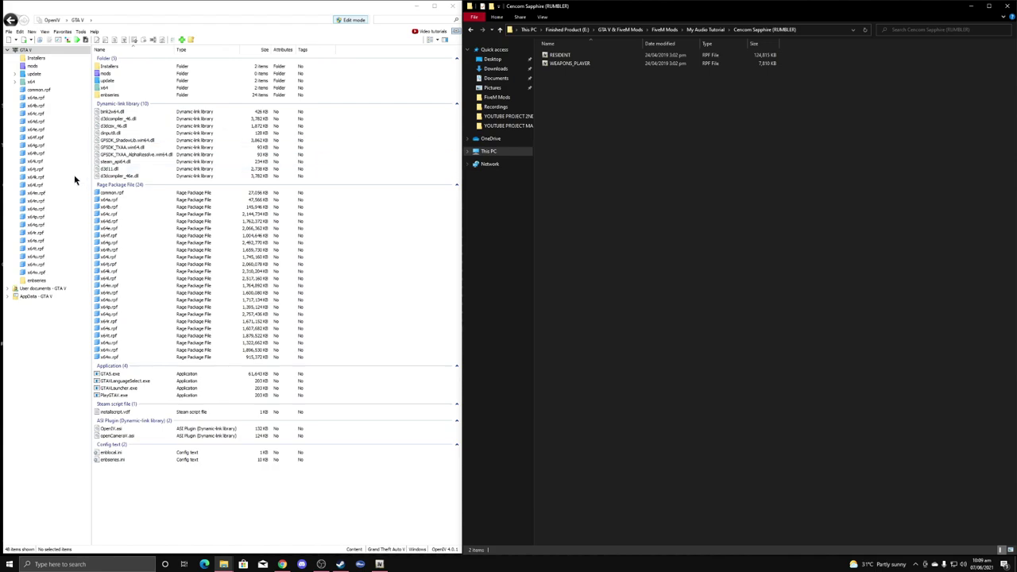
double_click(119, 88)
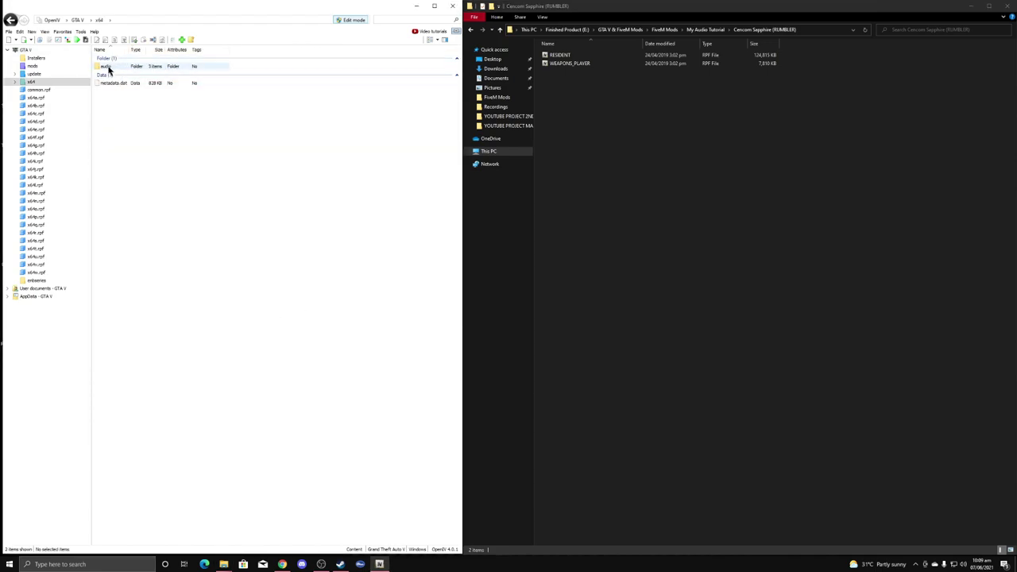
double_click(109, 69)
double_click(109, 68)
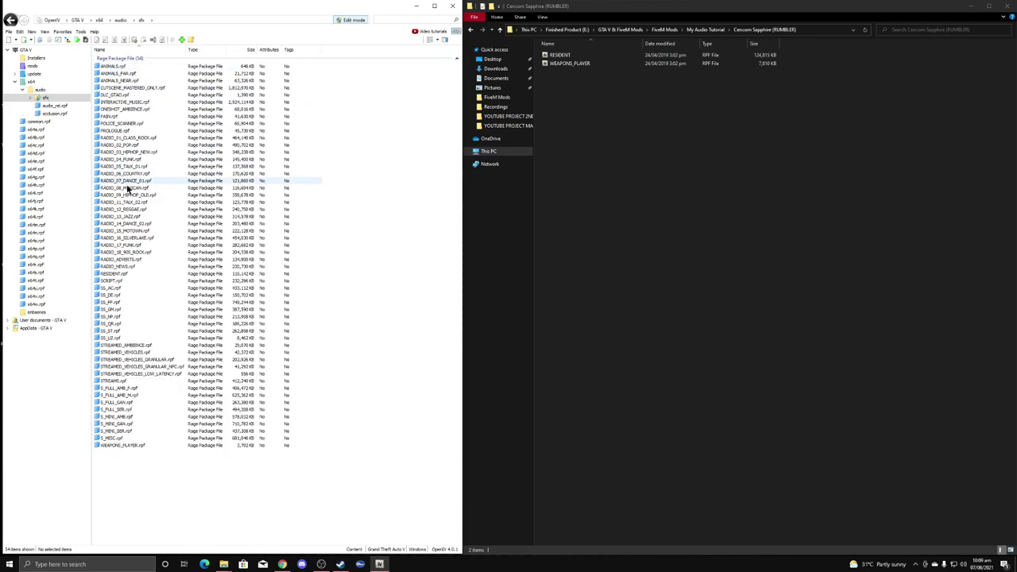
left_click_drag(559, 72, 346, 302)
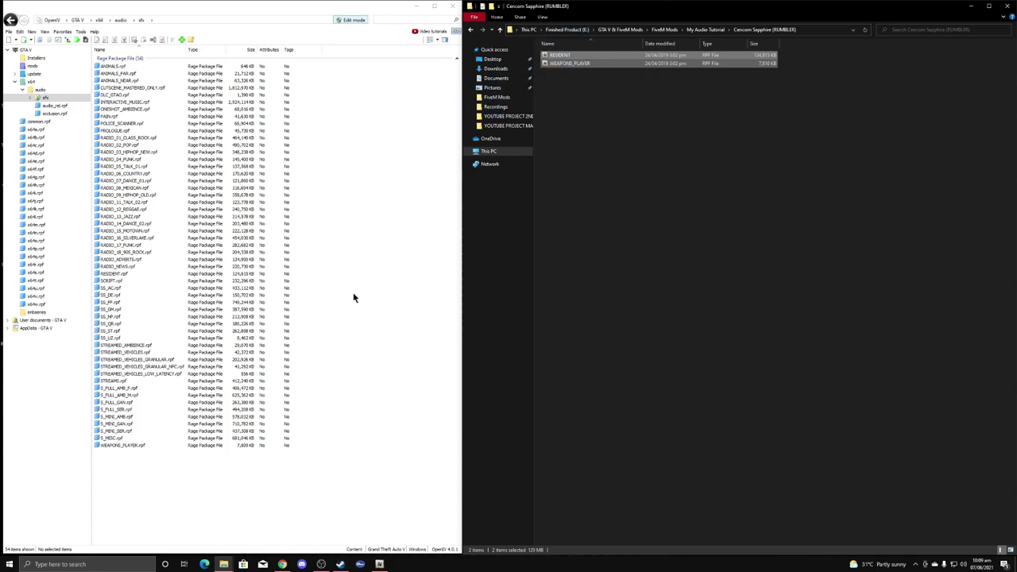
left_click(707, 30)
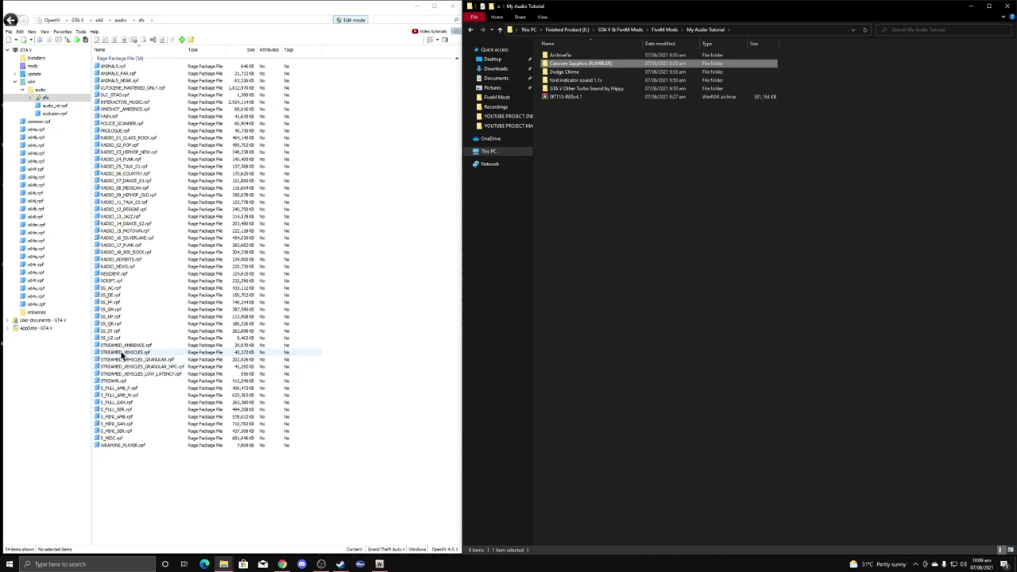
Export vehicles.awc from RESIDENT.rpf to openFormats (.oac), saving it to the Desktop
double_click(124, 276)
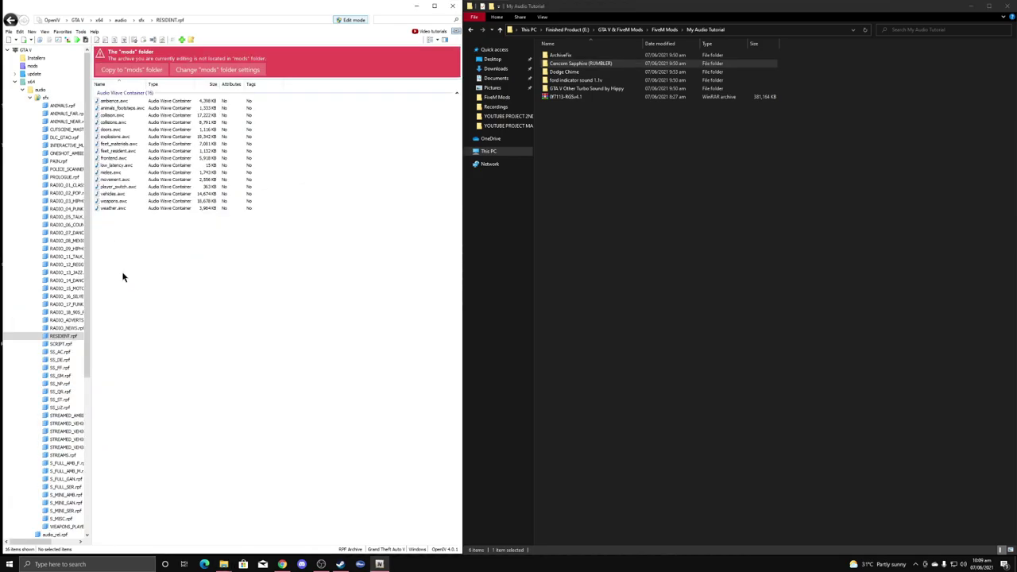
left_click(113, 195)
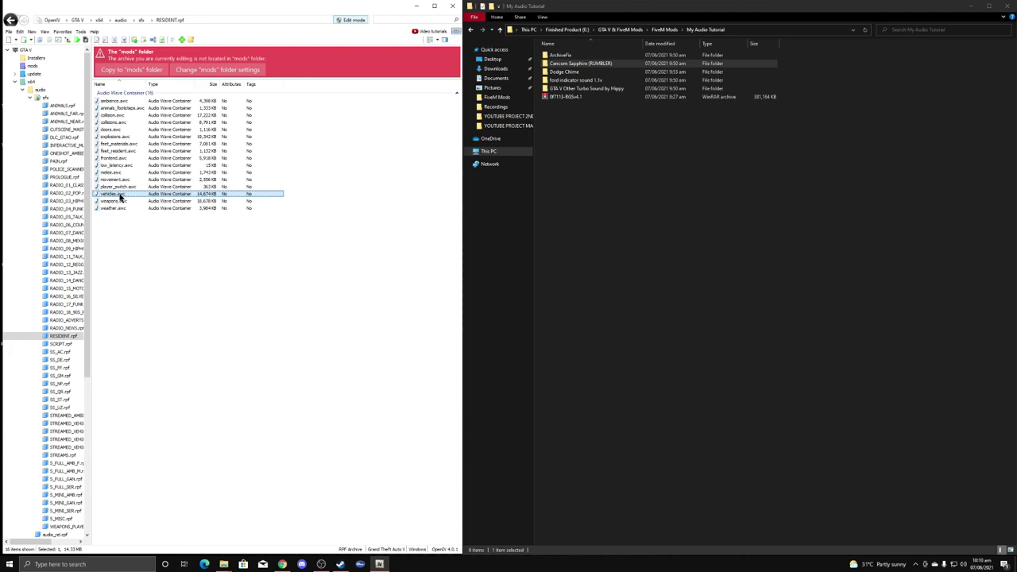
right_click(125, 199)
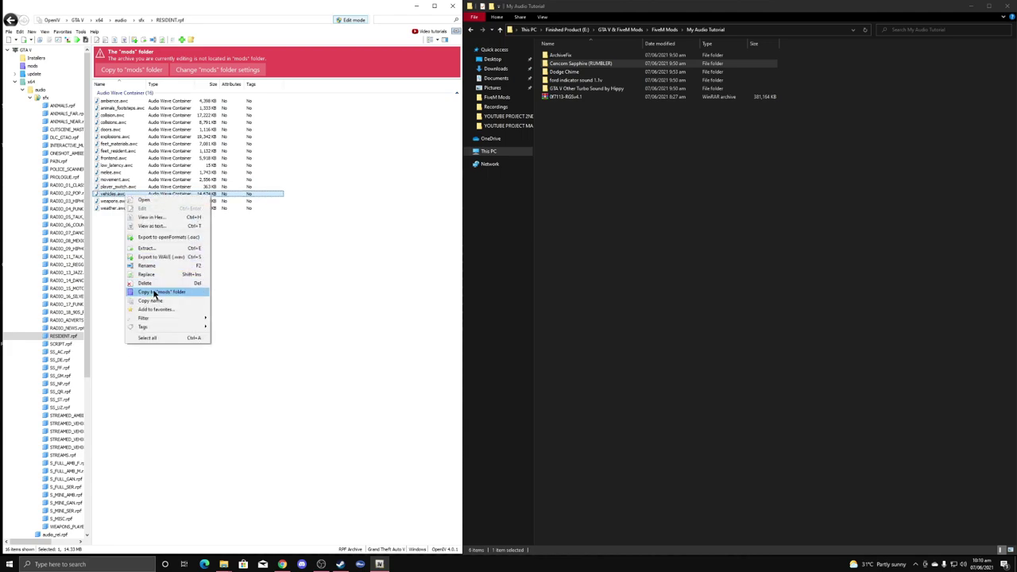
left_click(164, 238)
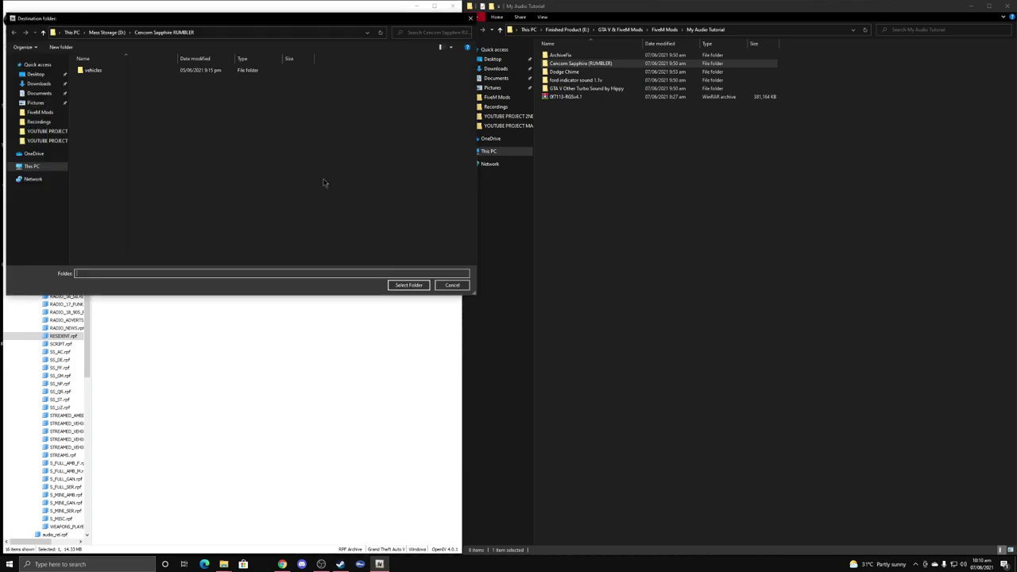
left_click(107, 33)
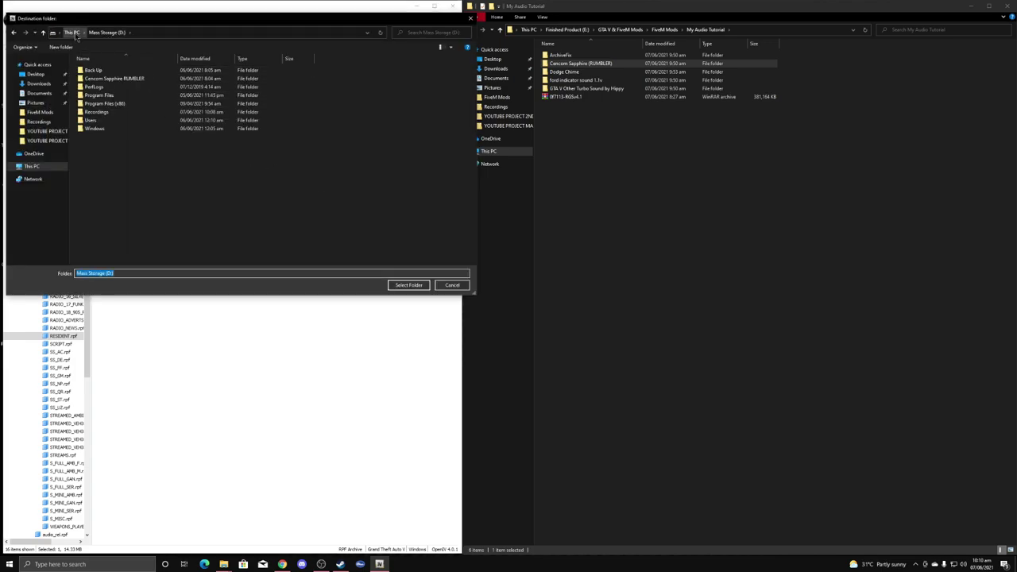
double_click(122, 79)
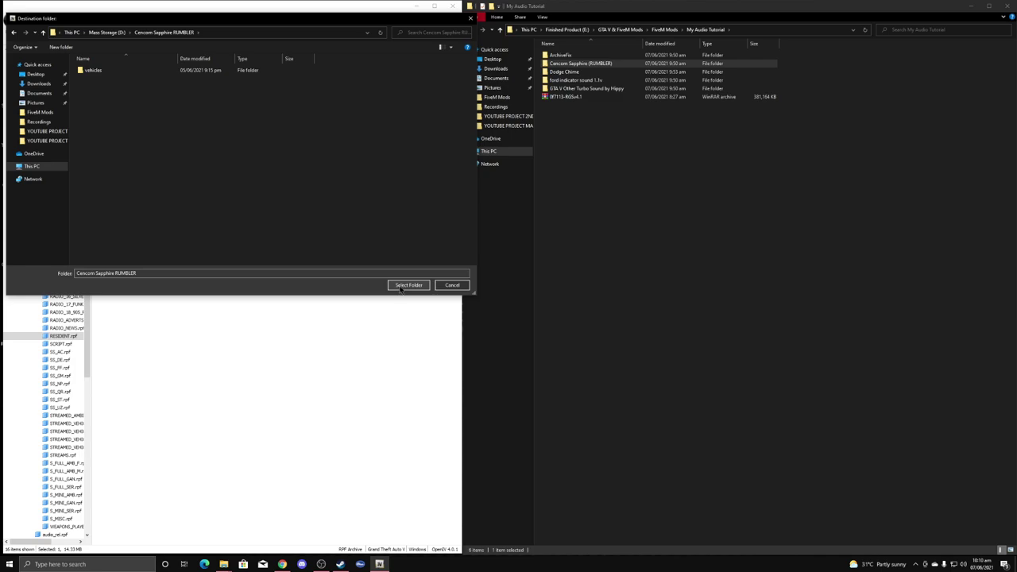
left_click(36, 73)
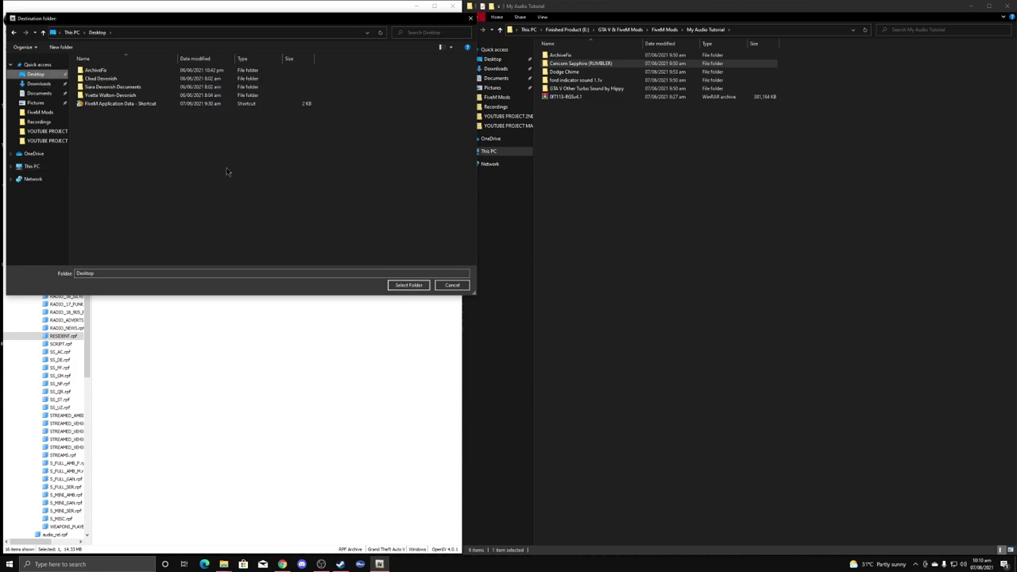
left_click(408, 284)
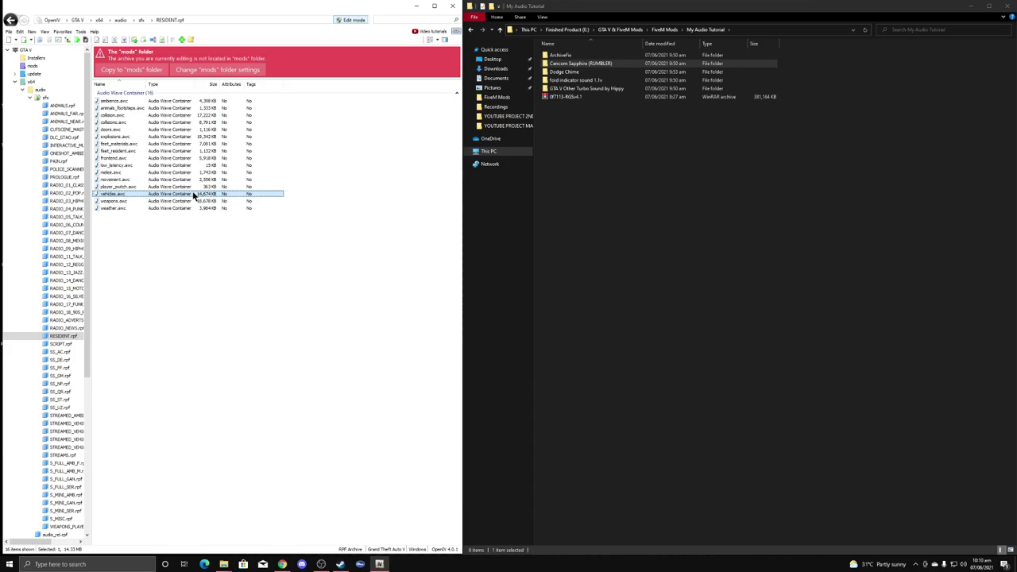
Switch to File Explorer, open the exported vehicles folder on the Desktop and look through its sound files
key("alt+Tab")
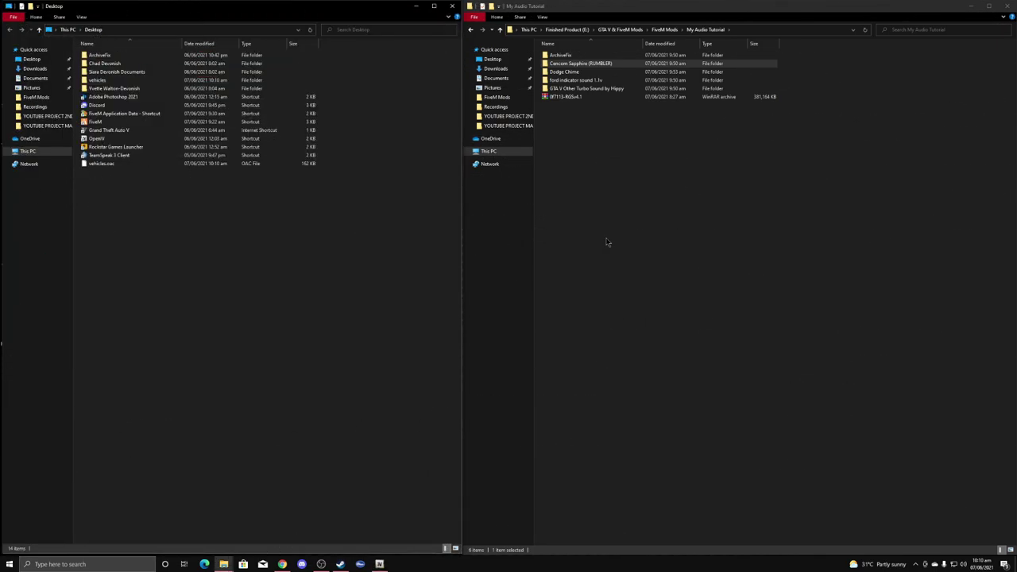
double_click(110, 81)
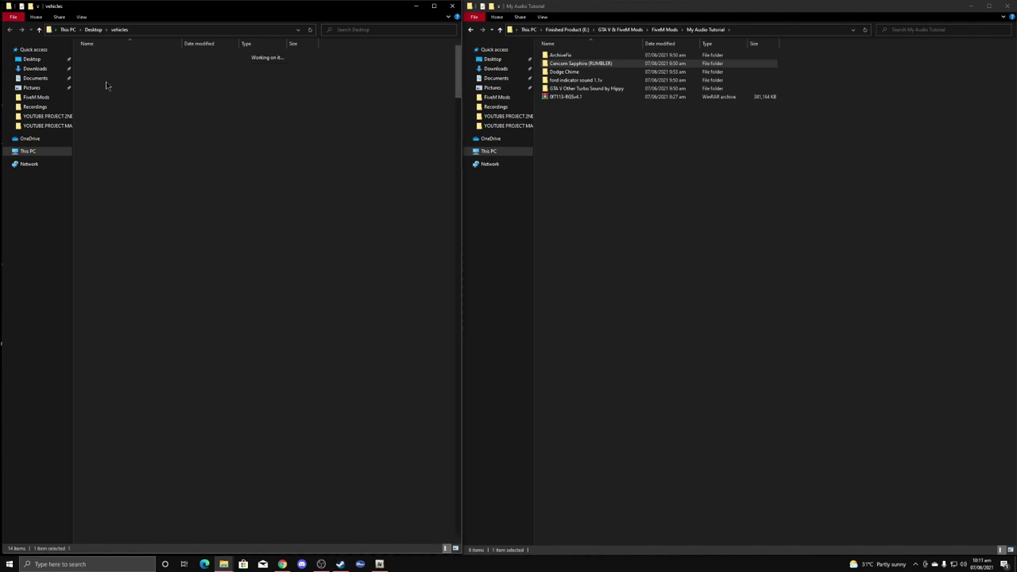
scroll(159, 103, "down", 20)
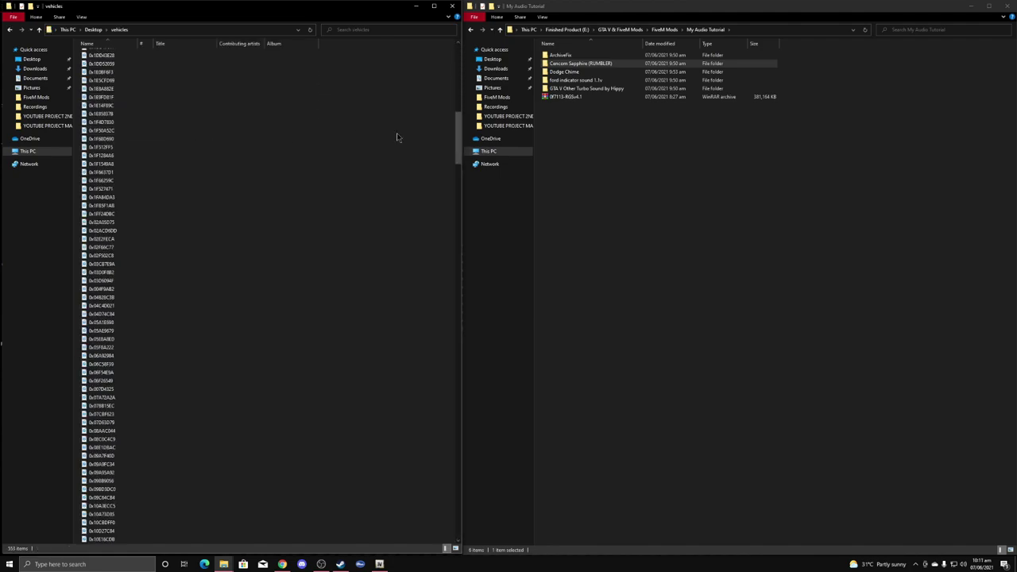
left_click_drag(456, 137, 433, 57)
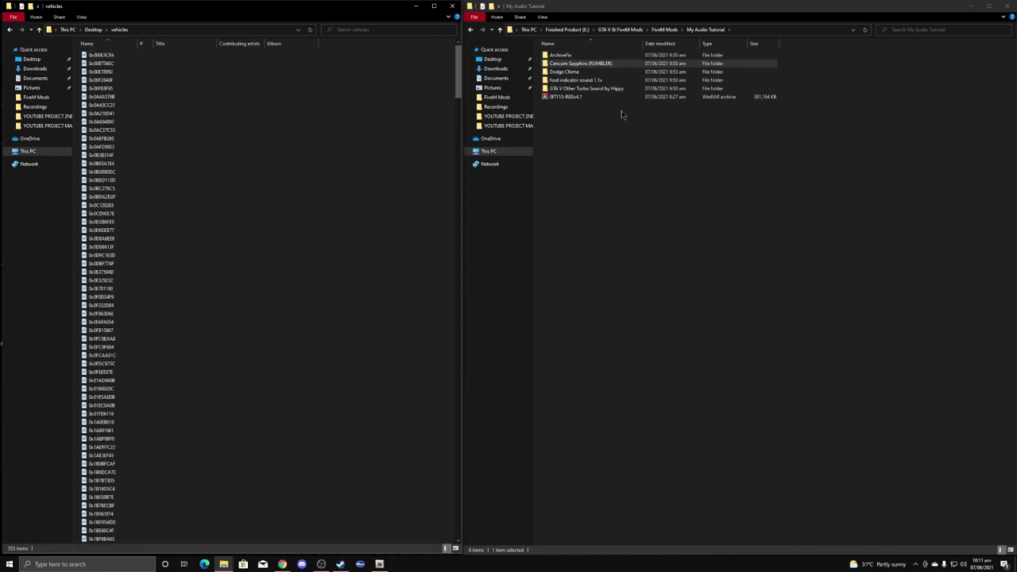
Copy all files from the turbo mod's "Files to leave empty like that" folder into the vehicles folder, replacing existing ones
double_click(606, 89)
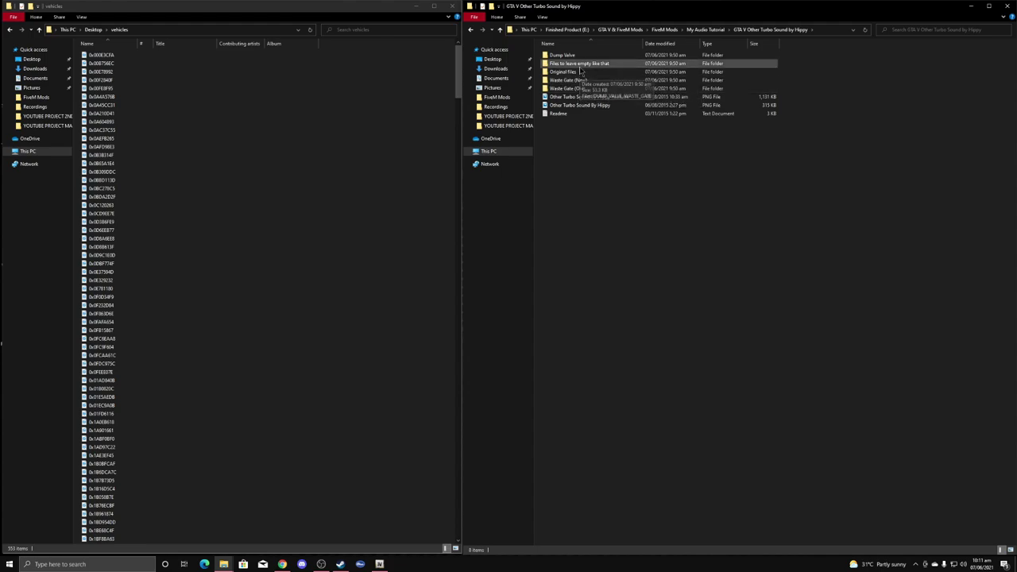
double_click(577, 64)
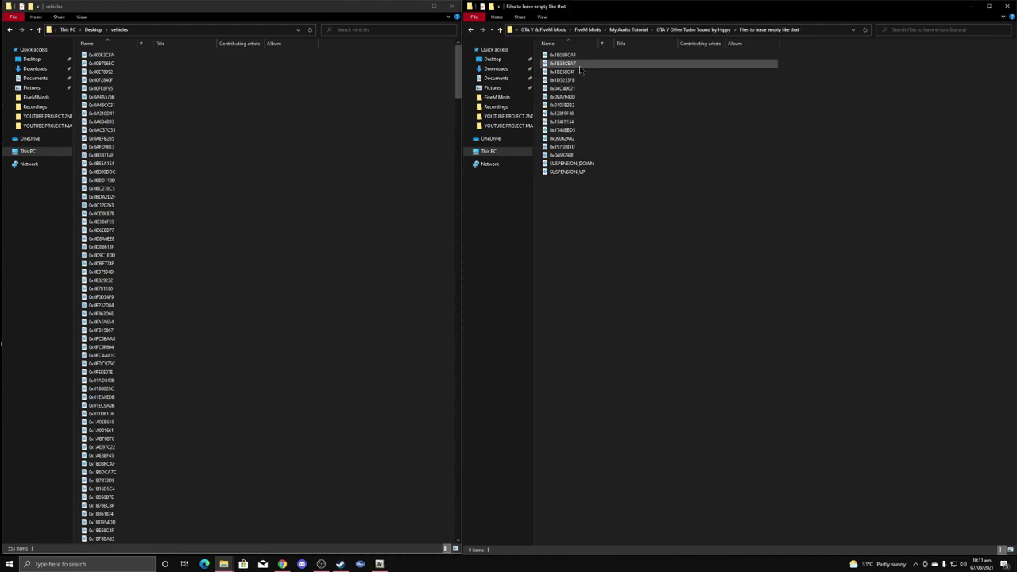
left_click(563, 172)
key("ctrl+a")
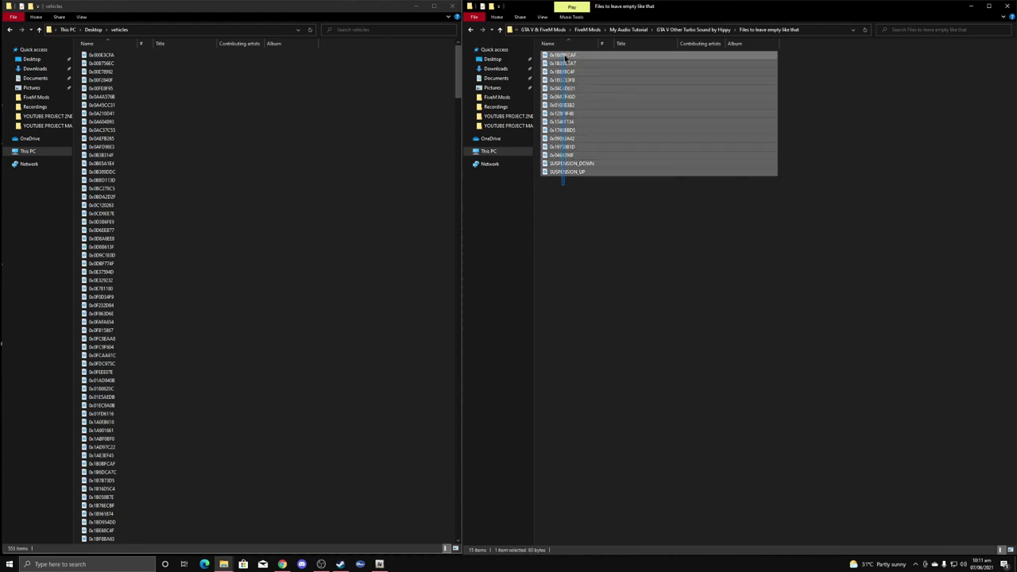
left_click_drag(563, 172, 379, 167)
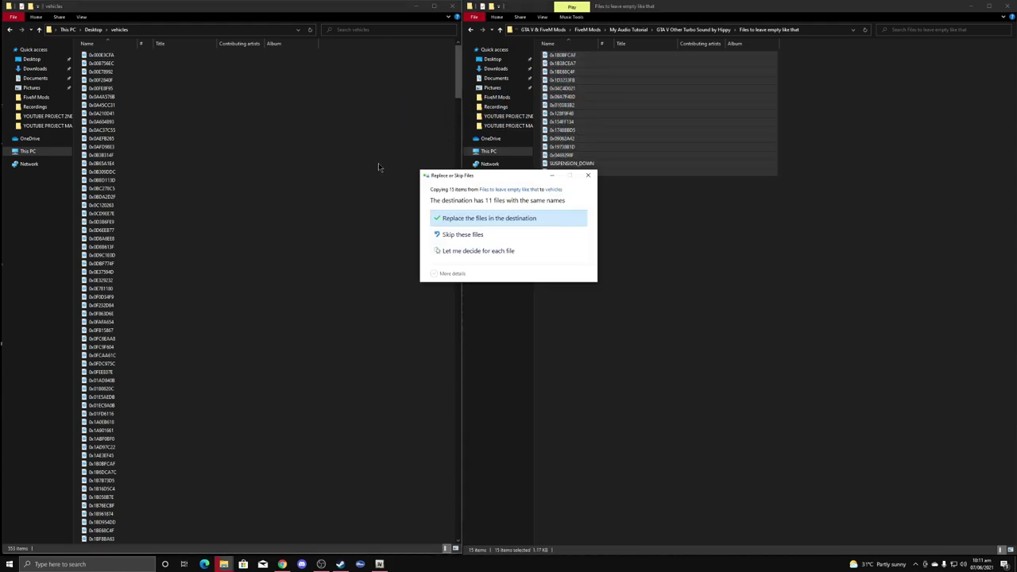
left_click(482, 219)
Check the Silent variant in the turbo mod's Dump Valve folder and listen to the Version 3 DUMP_VALVE sound
left_click(469, 29)
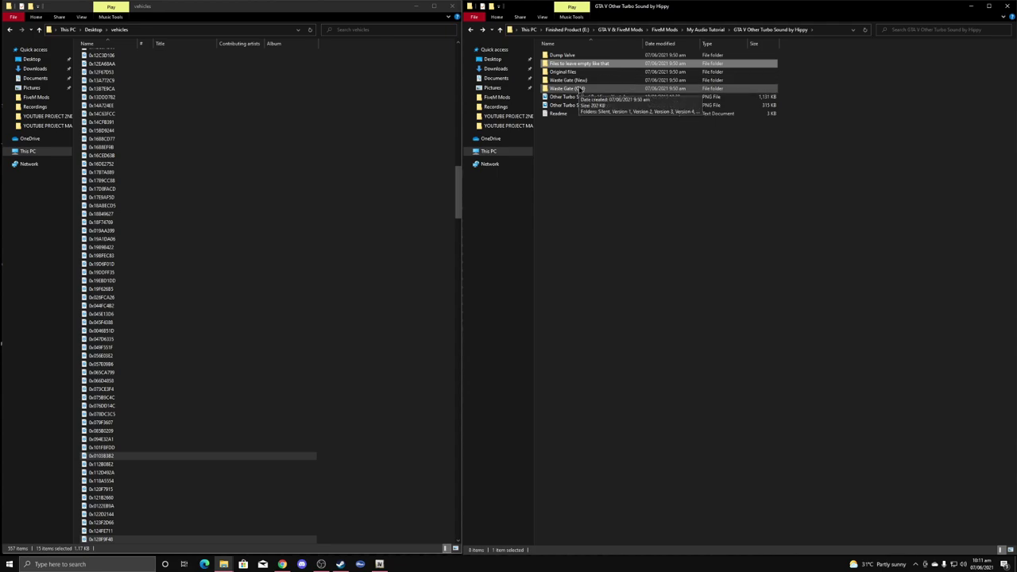
double_click(566, 56)
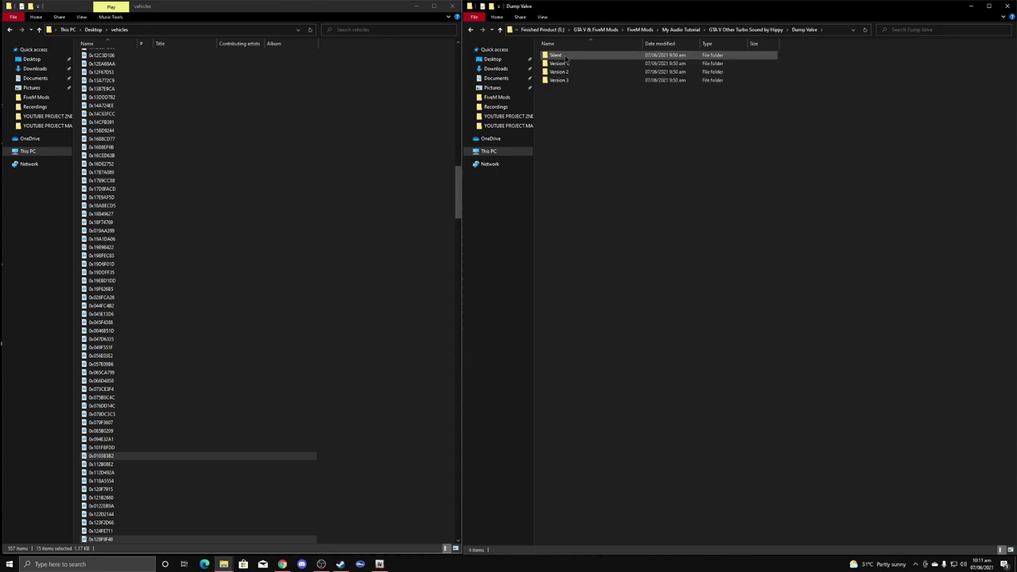
double_click(556, 55)
left_click_drag(560, 55, 676, 105)
left_click(474, 31)
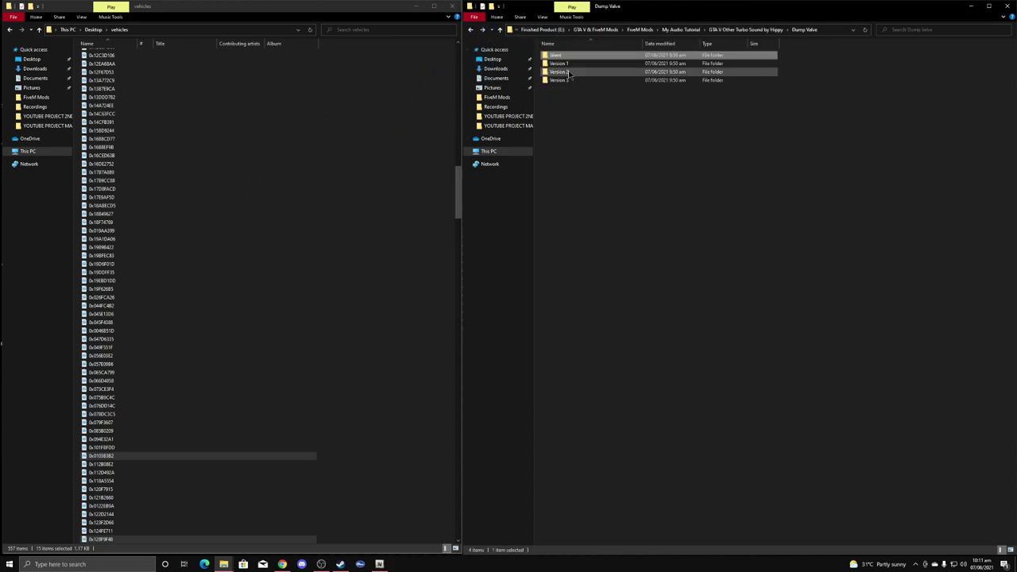
double_click(564, 79)
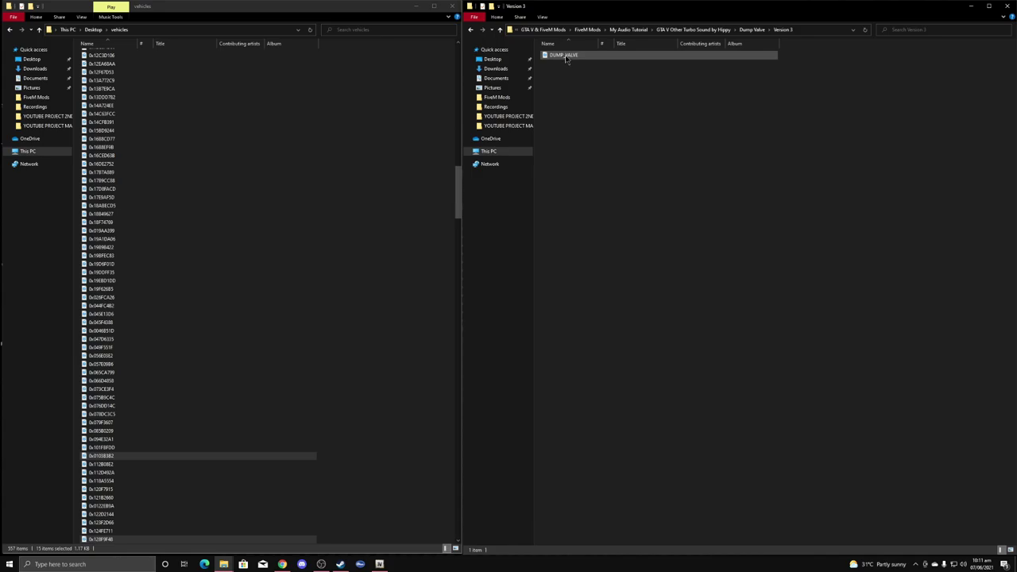
double_click(564, 56)
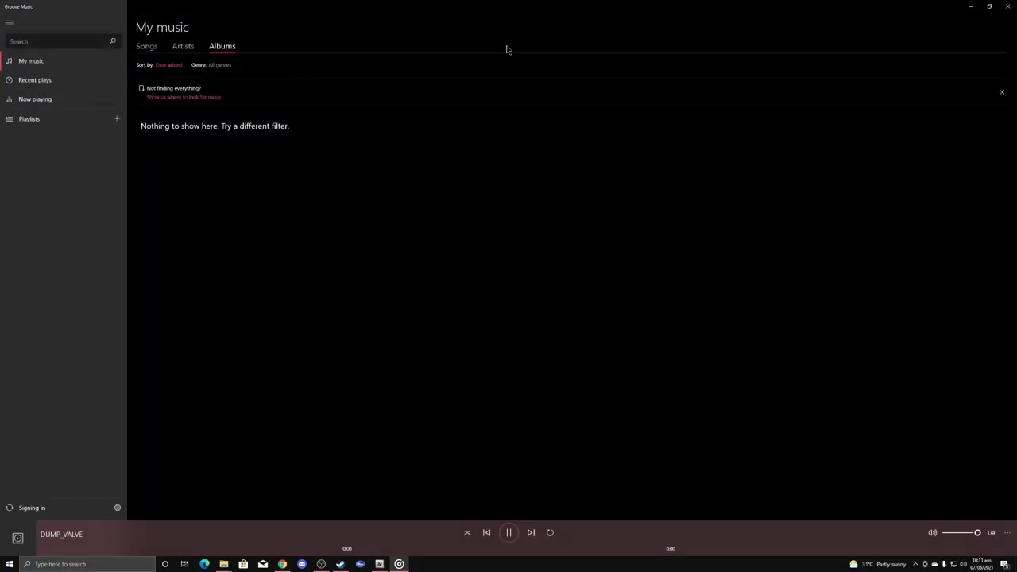
left_click(1006, 7)
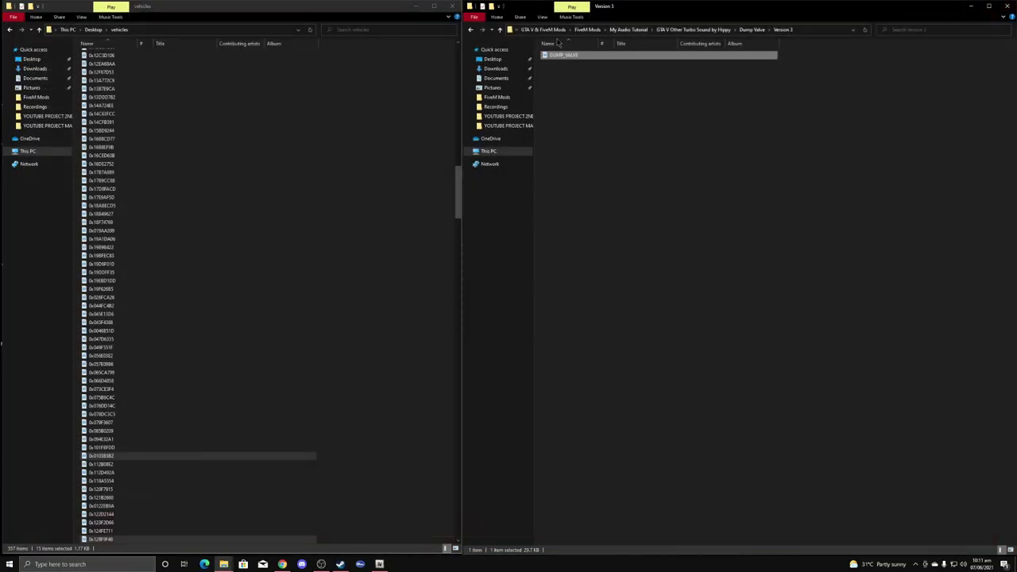
Listen to the Version 2 DUMP_VALVE sound and copy it into the vehicles folder, replacing the existing file
left_click(470, 30)
double_click(576, 66)
left_click(574, 57)
double_click(574, 57)
left_click(1005, 8)
left_click_drag(576, 56, 297, 198)
left_click(477, 227)
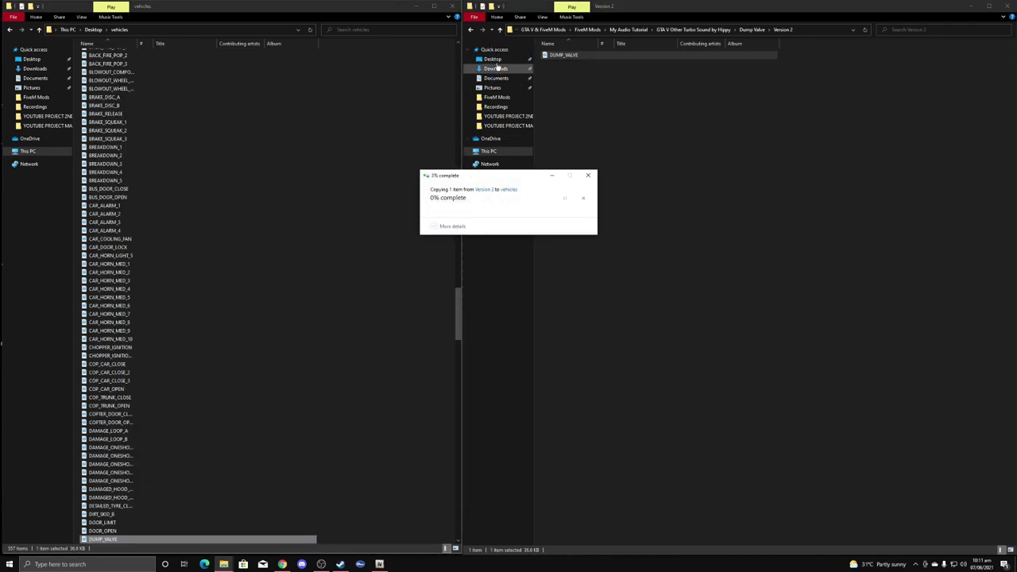
Listen to the Version 11 WASTE_GATE sound in the turbo mod's Waste Gate (Old) folder
left_click(500, 30)
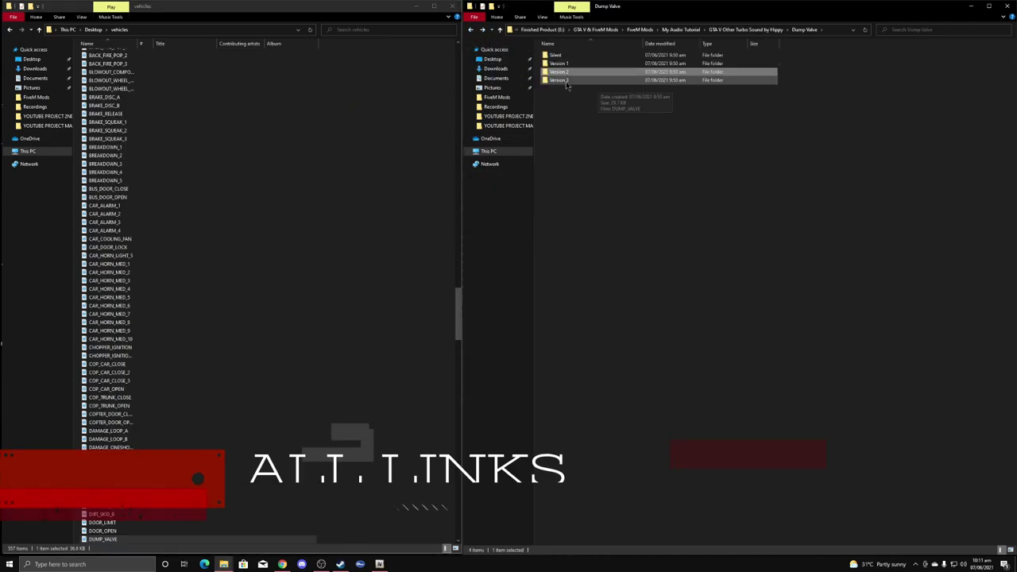
left_click(500, 29)
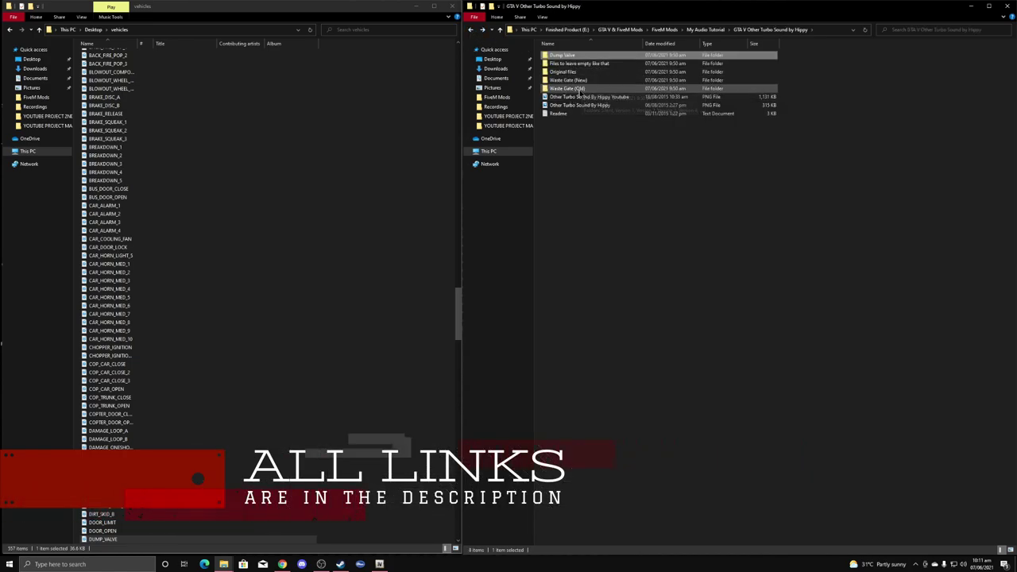
double_click(579, 88)
double_click(569, 146)
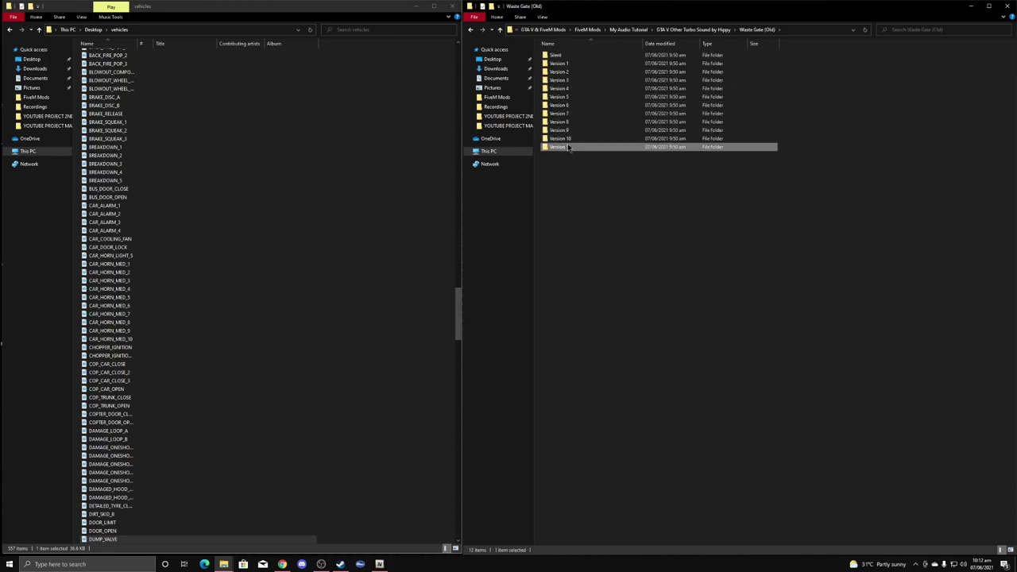
double_click(568, 55)
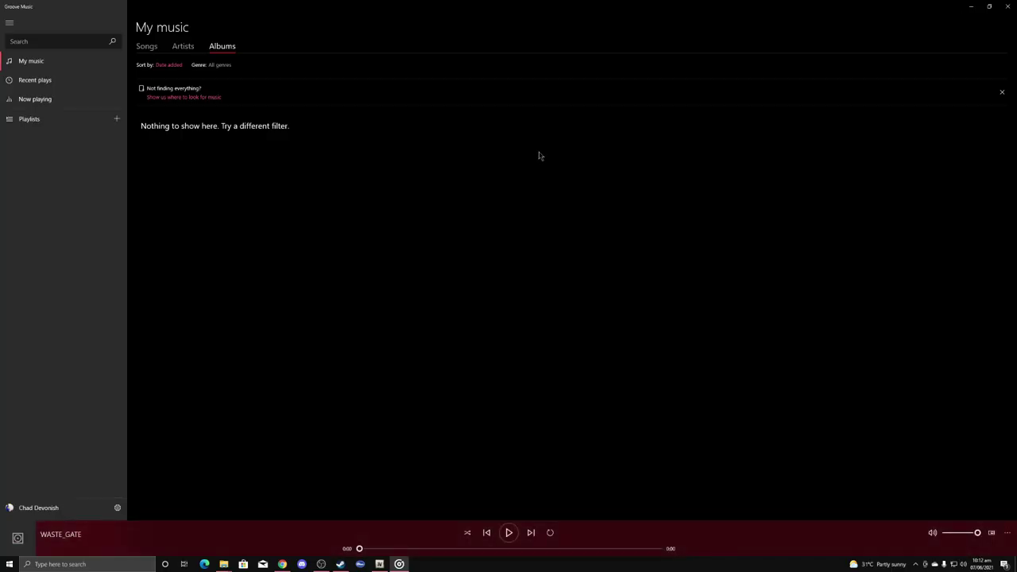
left_click(1007, 6)
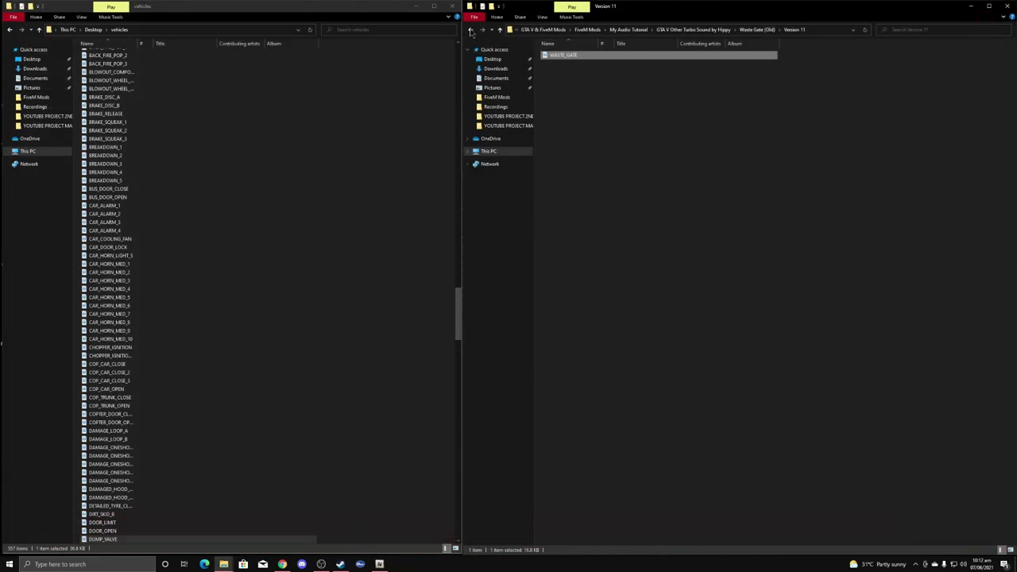
Listen to the Version 10 WASTE_GATE sound and copy it into the vehicles folder, replacing the existing file
left_click(470, 29)
double_click(572, 138)
double_click(566, 56)
left_click_drag(582, 60, 357, 159)
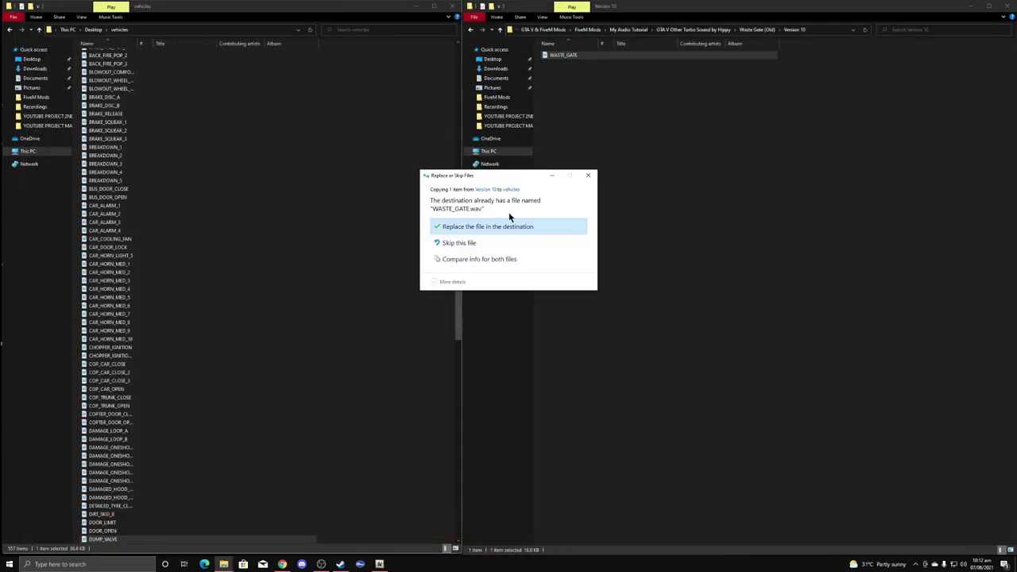
left_click(510, 225)
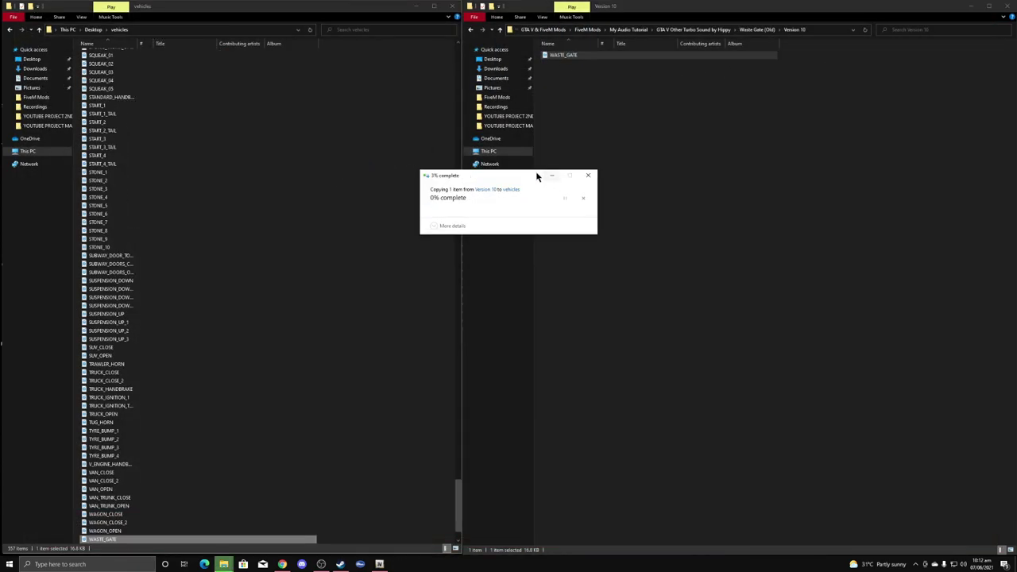
Copy all indicator sounds from the Audio folder of "ford indicator sound 1.1v" into the vehicles folder, replacing the existing files
left_click(469, 30)
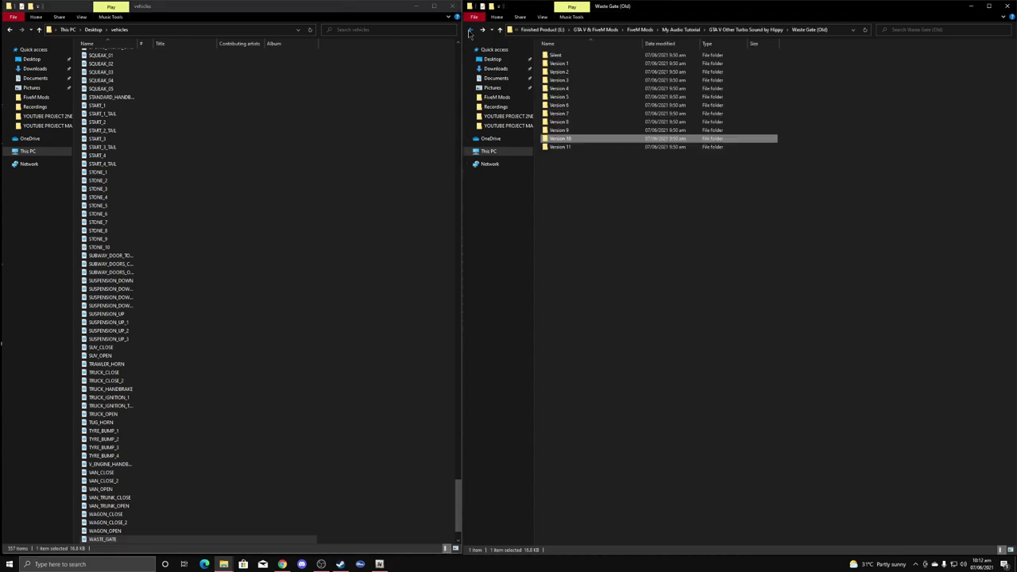
left_click(469, 30)
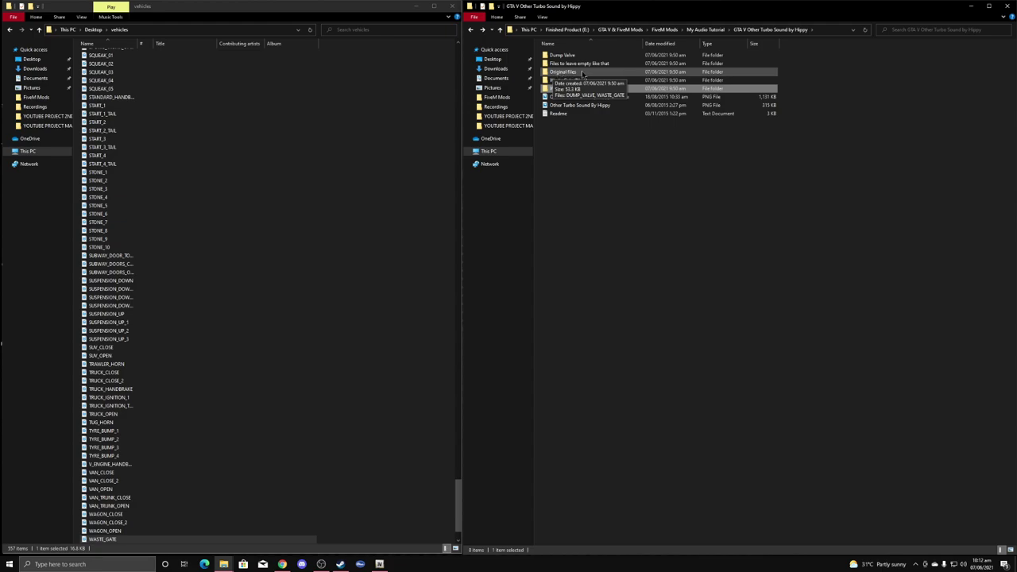
left_click(472, 29)
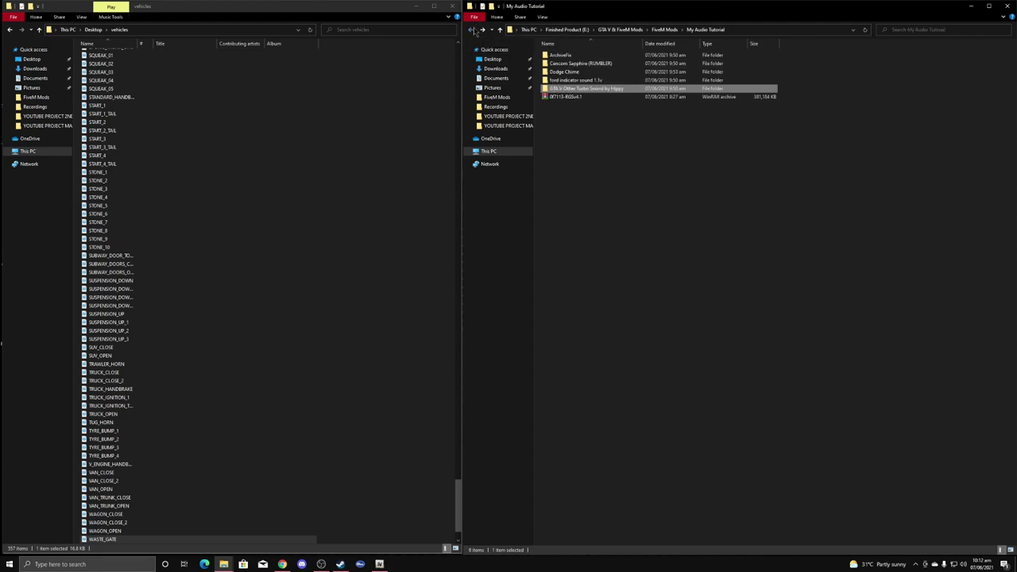
double_click(588, 83)
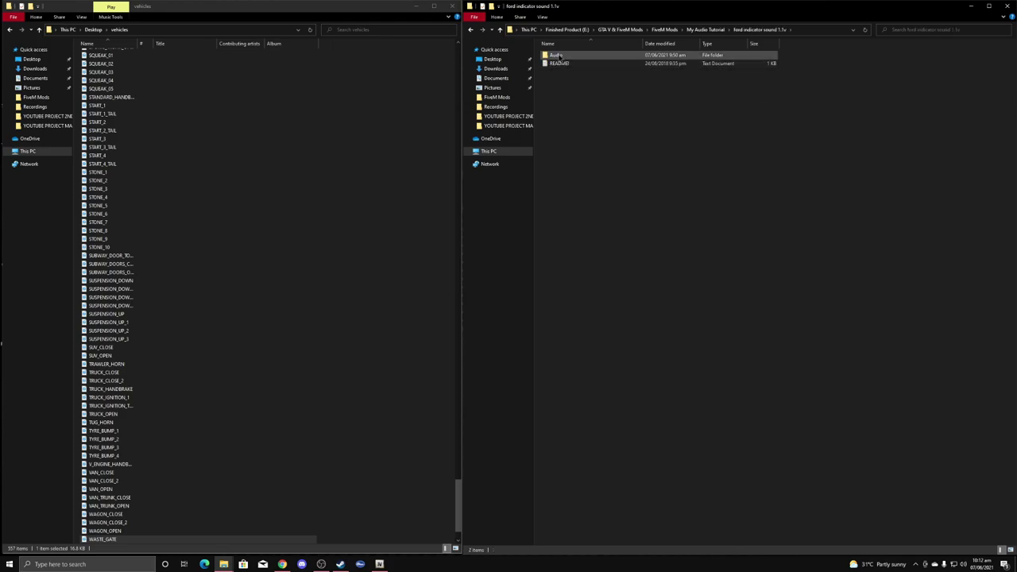
left_click(558, 56)
double_click(558, 57)
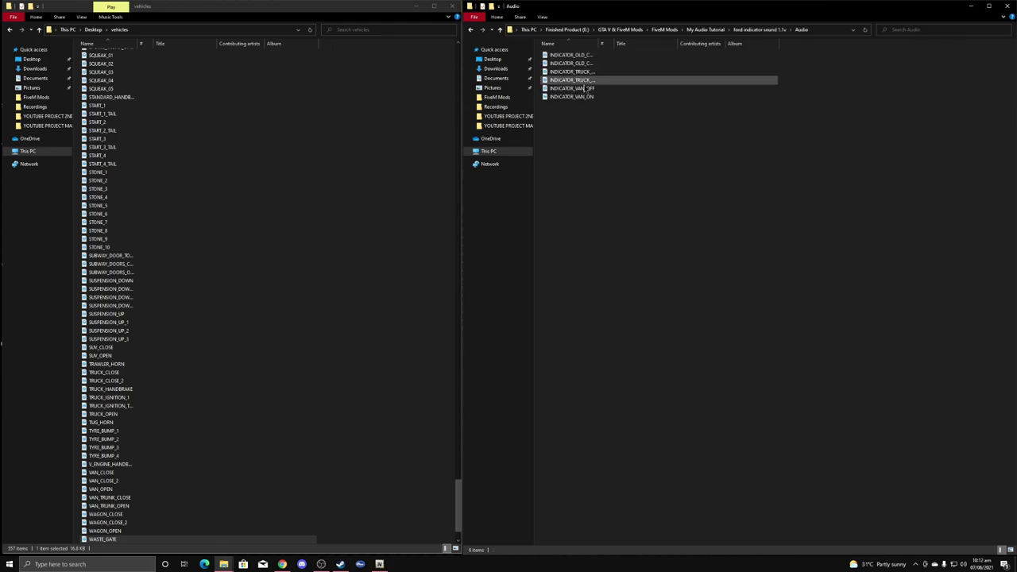
key("ctrl+a")
left_click_drag(574, 96, 340, 188)
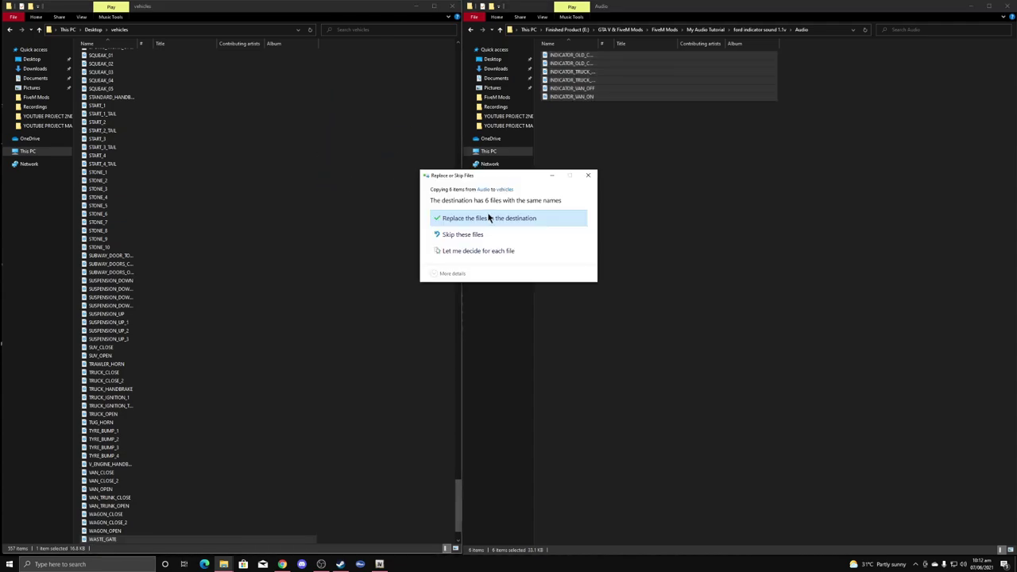
left_click(488, 219)
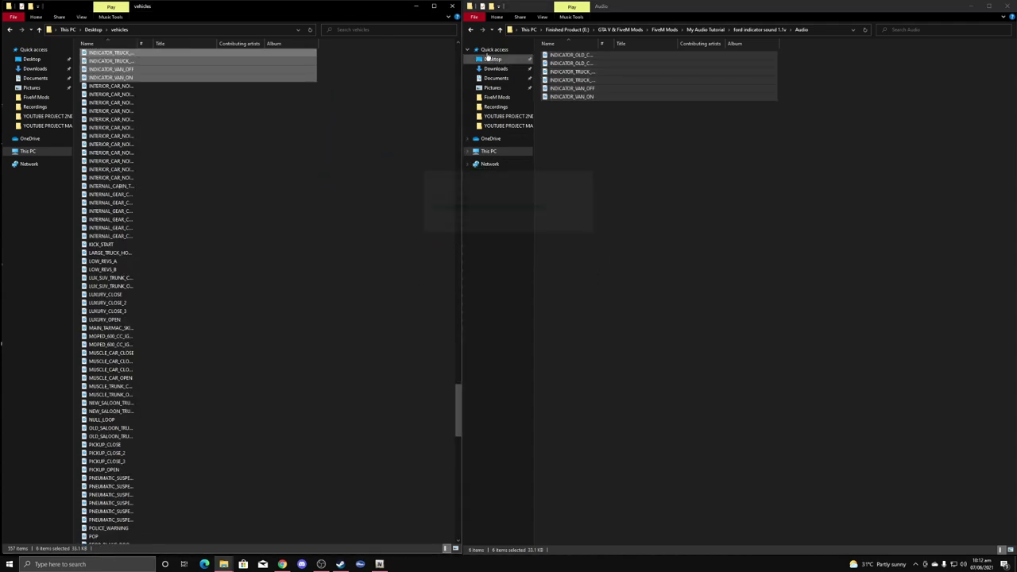
Copy DOOR_OPEN from the Dodge Chime mod's Door Ajar vehicles folder into the desktop vehicles folder, replacing the existing file
left_click(470, 30)
left_click(470, 30)
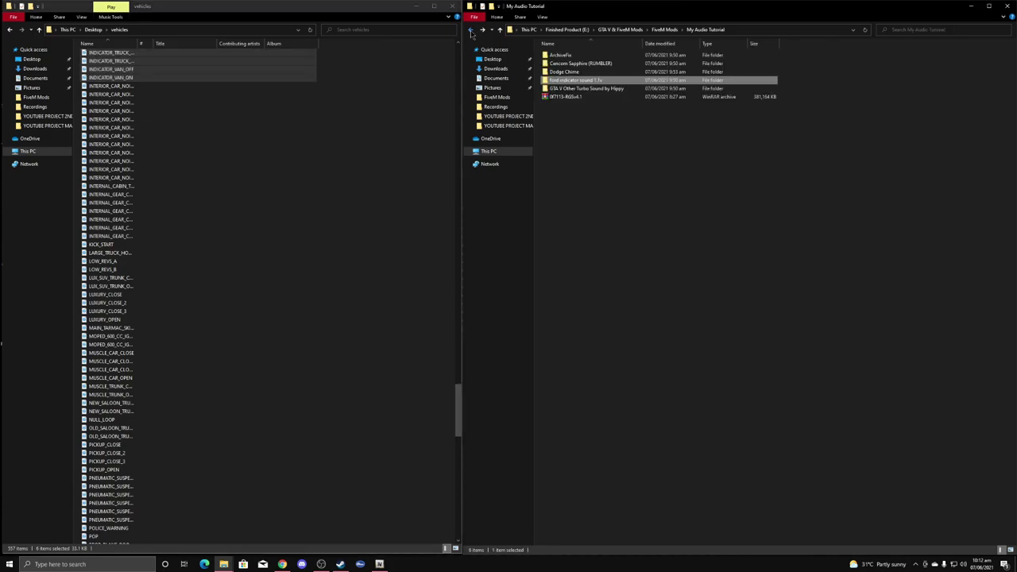
double_click(604, 72)
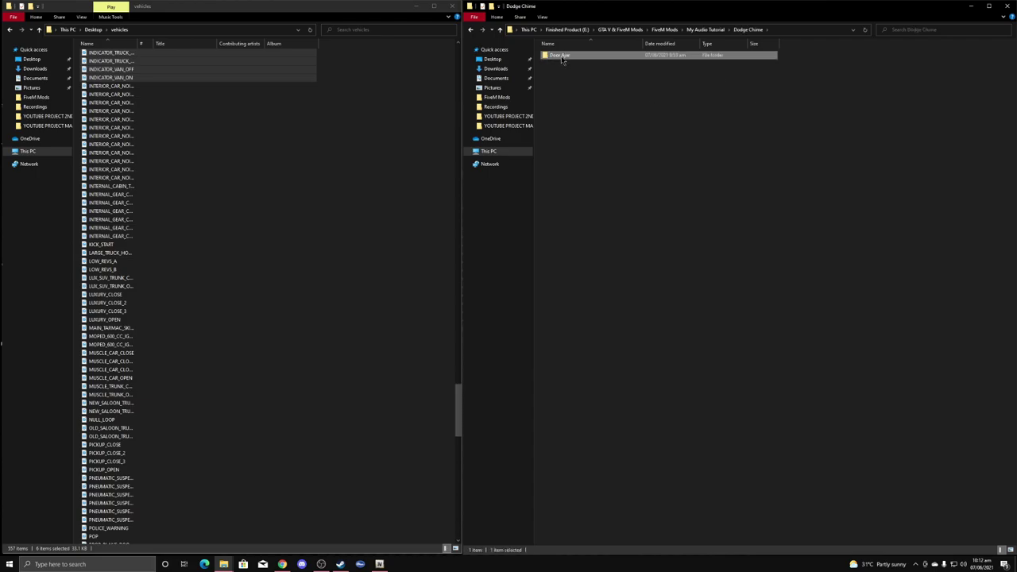
double_click(568, 55)
double_click(557, 55)
left_click_drag(562, 55, 276, 181)
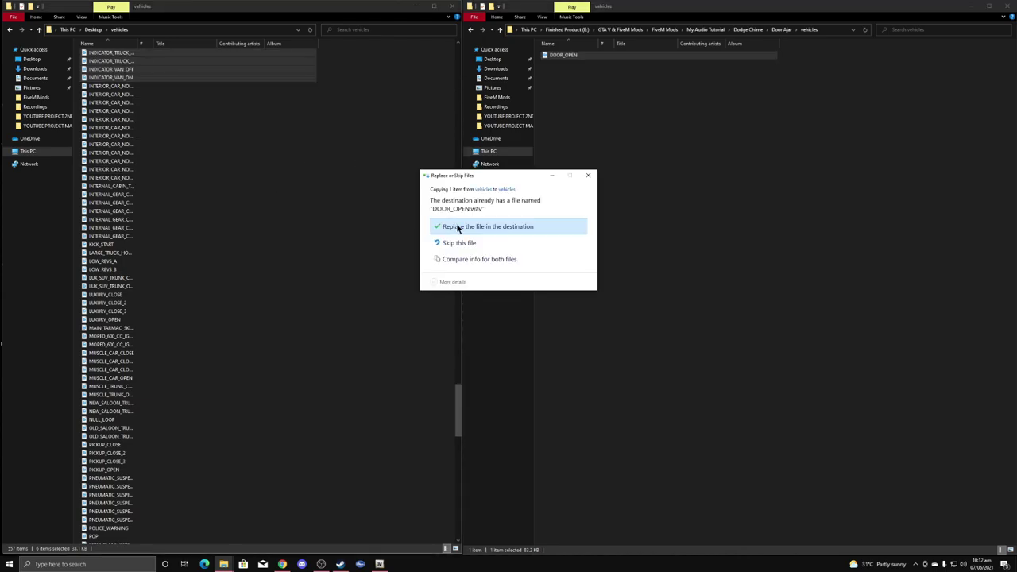
left_click(458, 229)
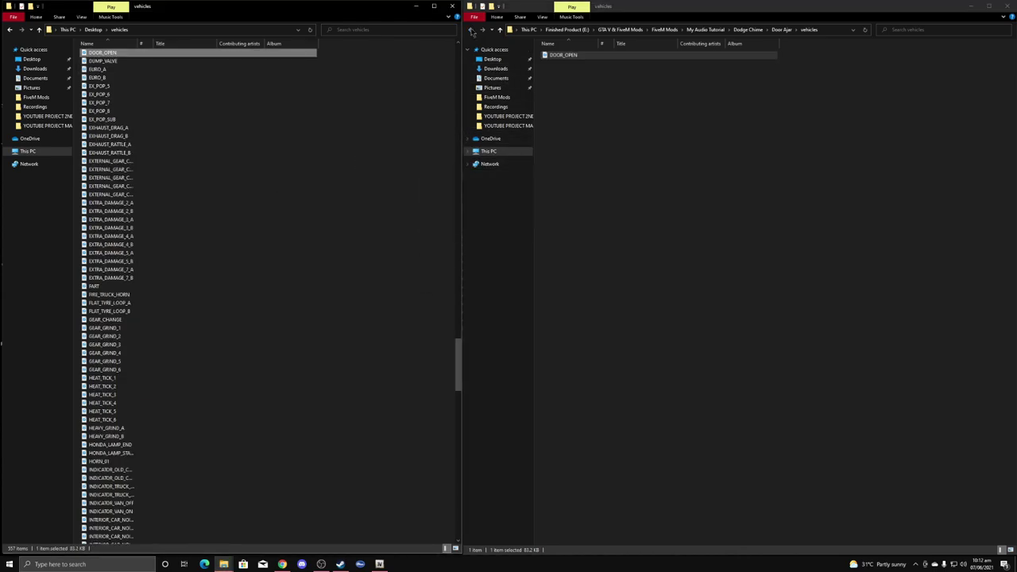
Return to the My Audio Tutorial folder and switch to OpenIV with the RESIDENT.rpf archive open
left_click(471, 31)
left_click(471, 31)
left_click(471, 31)
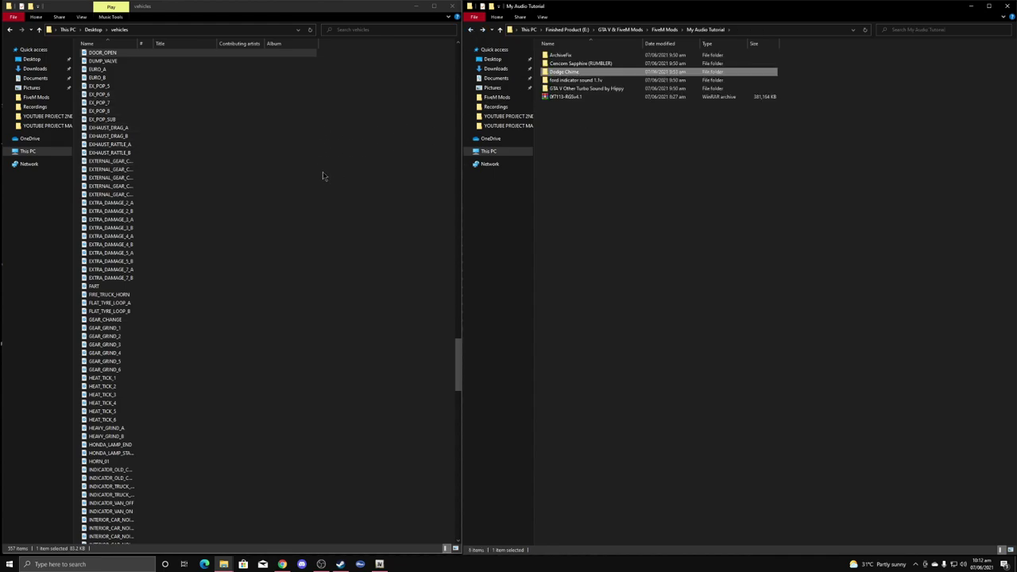
scroll(322, 179, "up", 20)
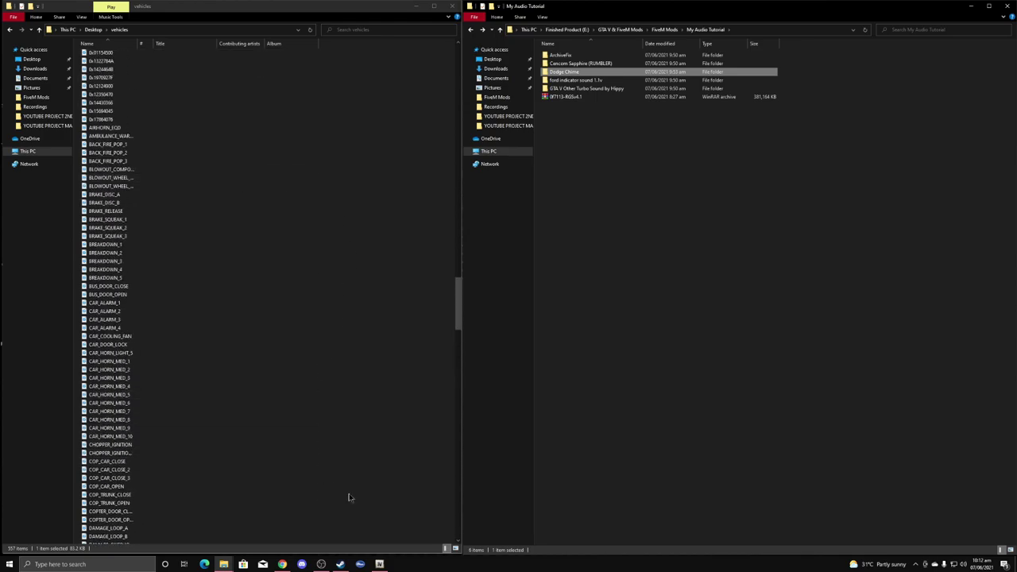
left_click(379, 563)
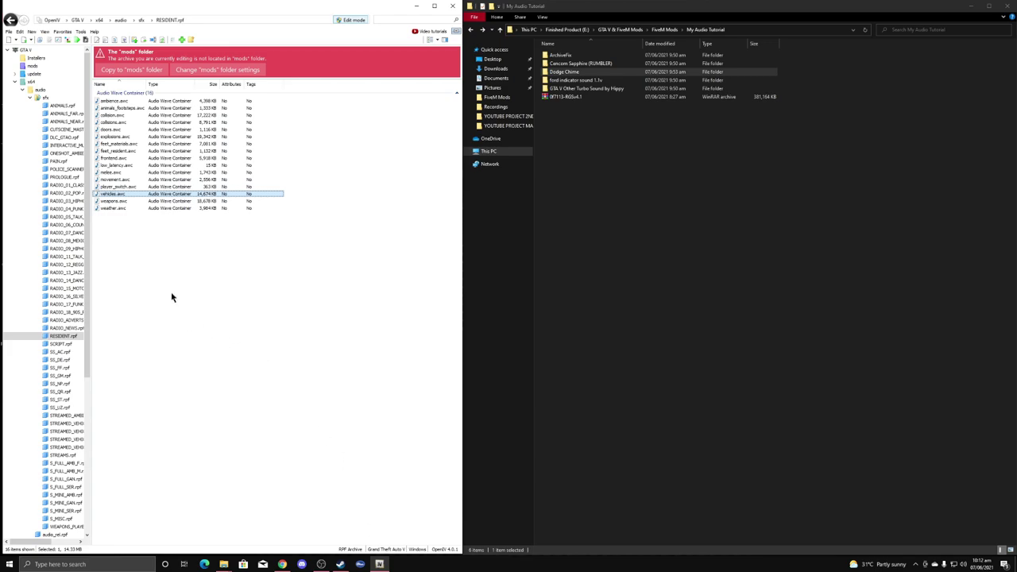
right_click(113, 196)
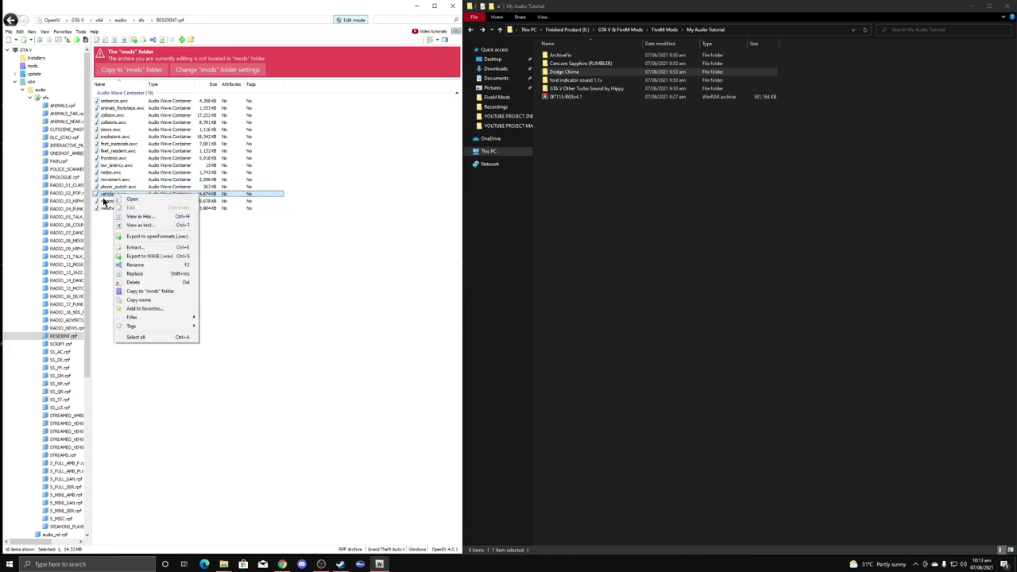
key("F2")
left_click(139, 196)
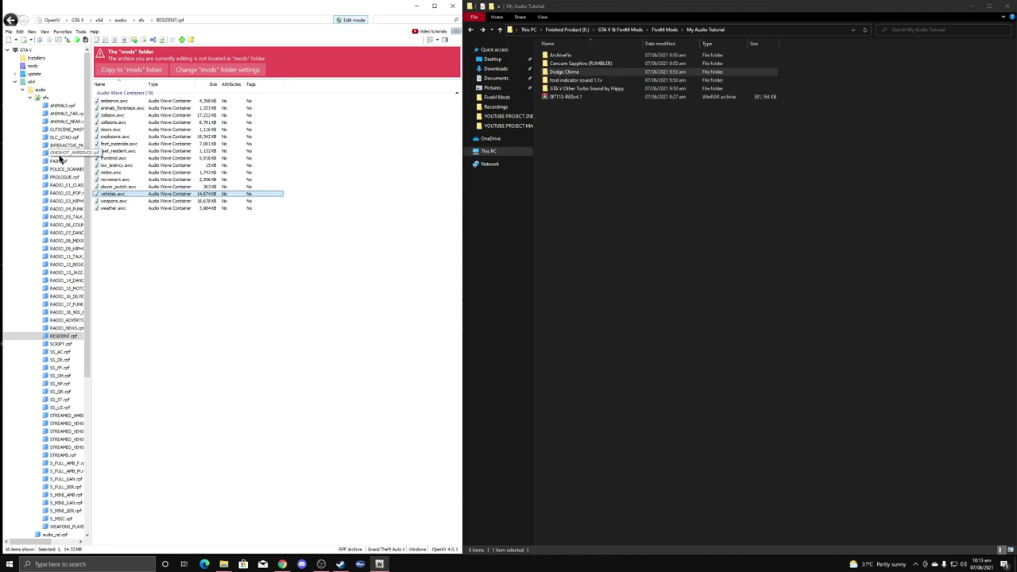
Import vehicles.oac from the desktop into RESIDENT.rpf as openFormats
left_click(31, 31)
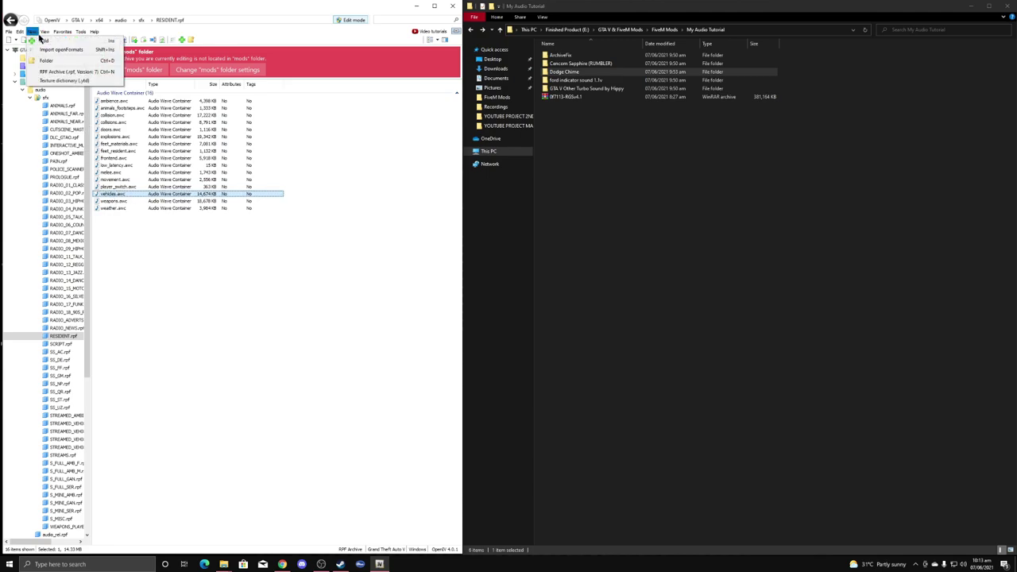
left_click(70, 54)
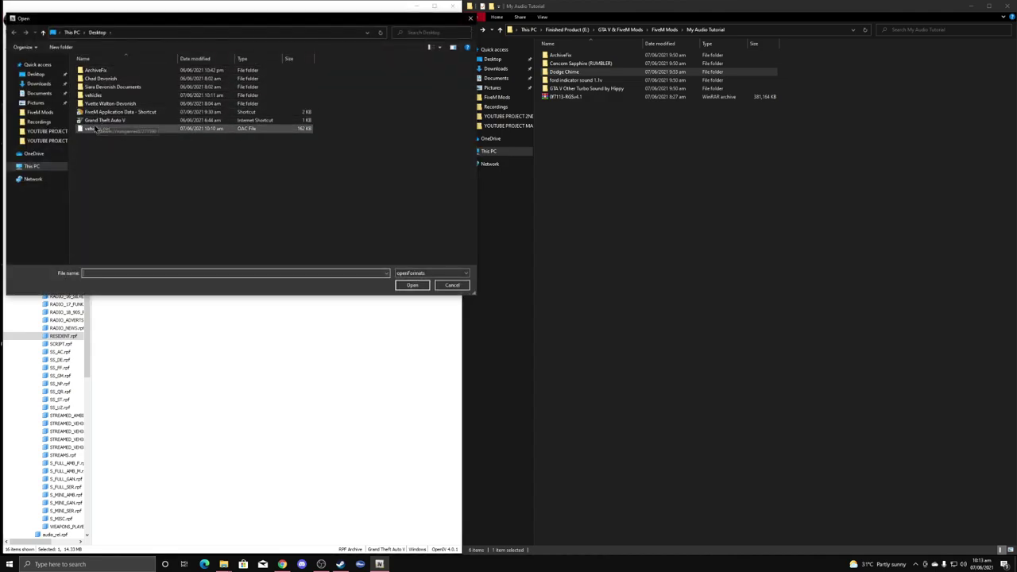
left_click(120, 131)
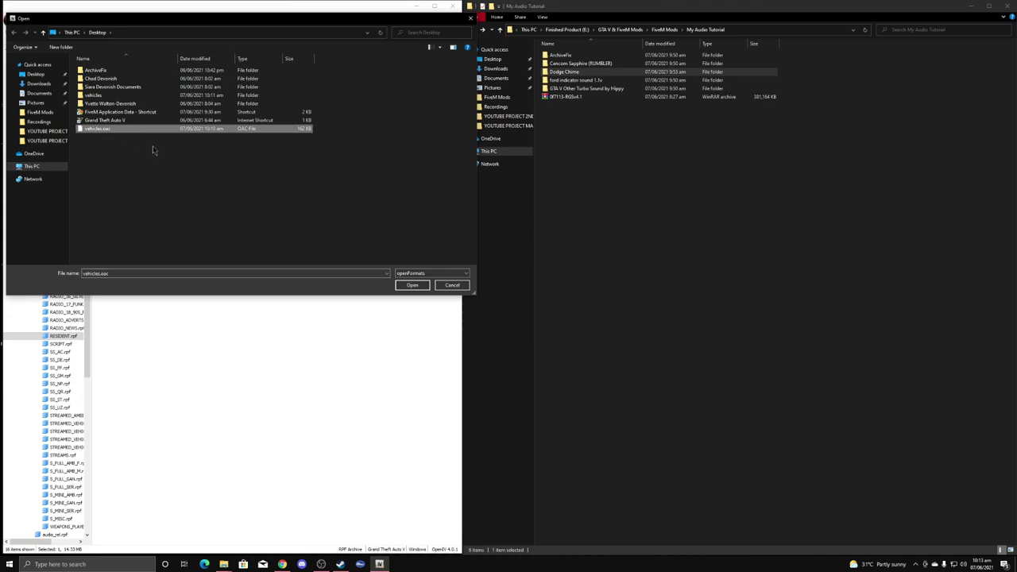
left_click(412, 284)
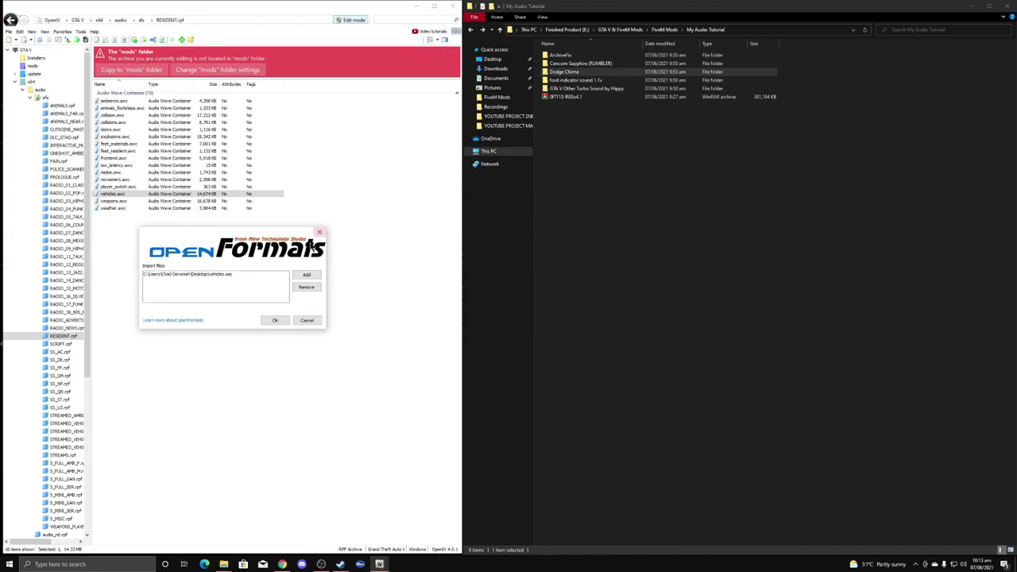
left_click(278, 320)
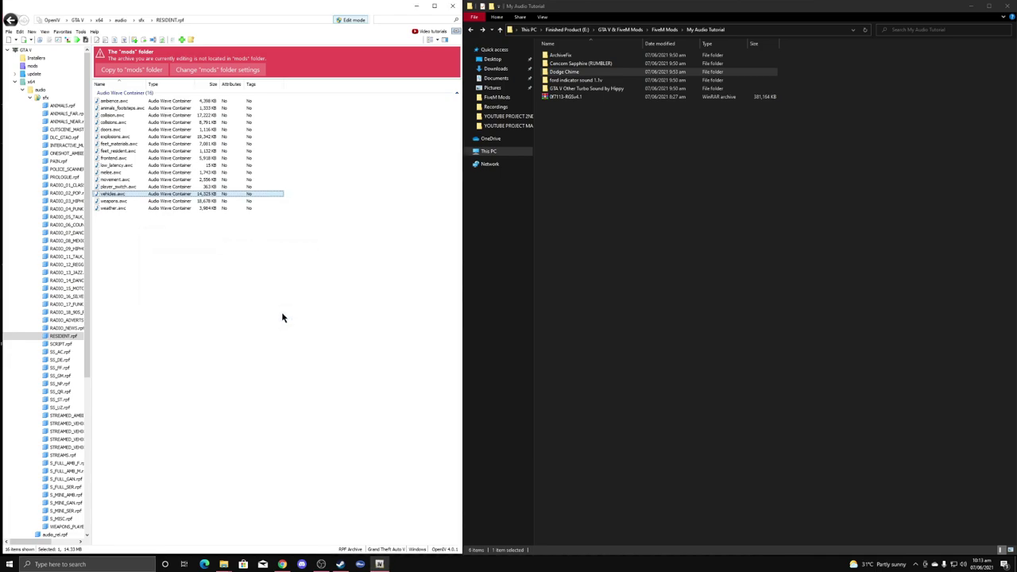
Go back up to x64 in OpenIV and open its audio/sfx folder
left_click(100, 22)
left_click(104, 67)
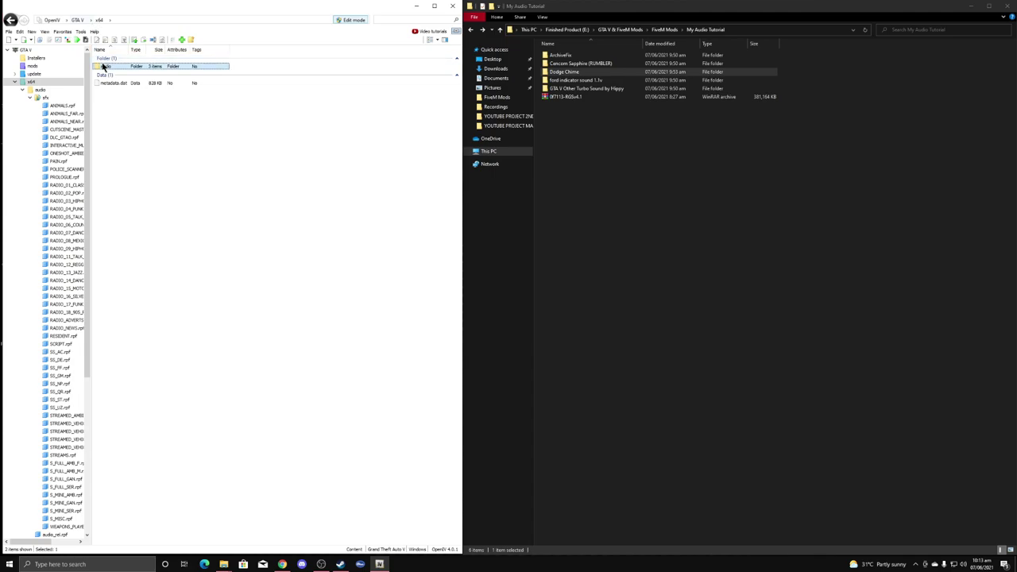
double_click(103, 67)
double_click(105, 68)
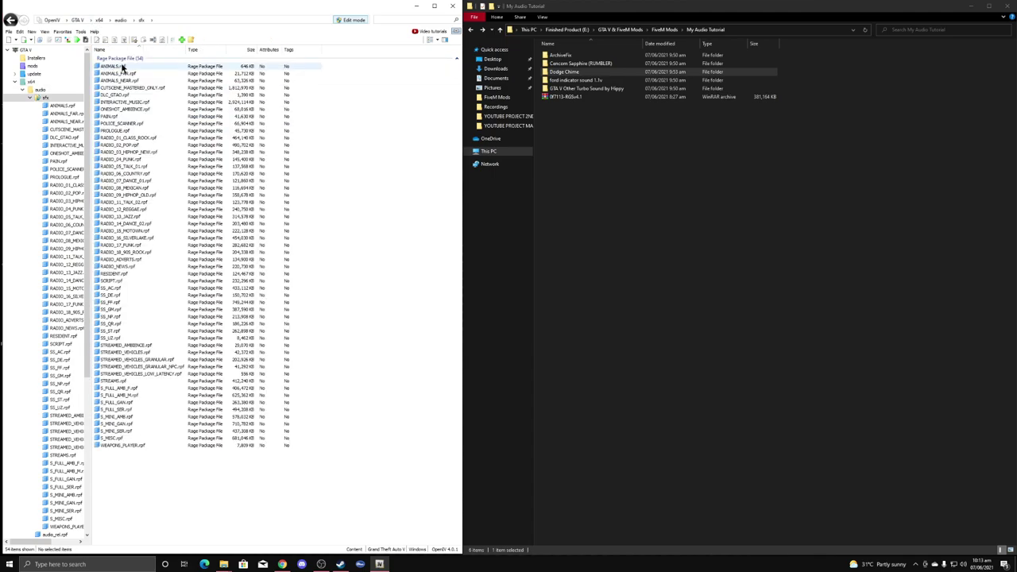
Extract the FiveM Compatibility folder from the WinRAR archive and replace RESIDENT and WEAPONS_PLAYER in OpenIV's sfx folder with its versions
double_click(577, 98)
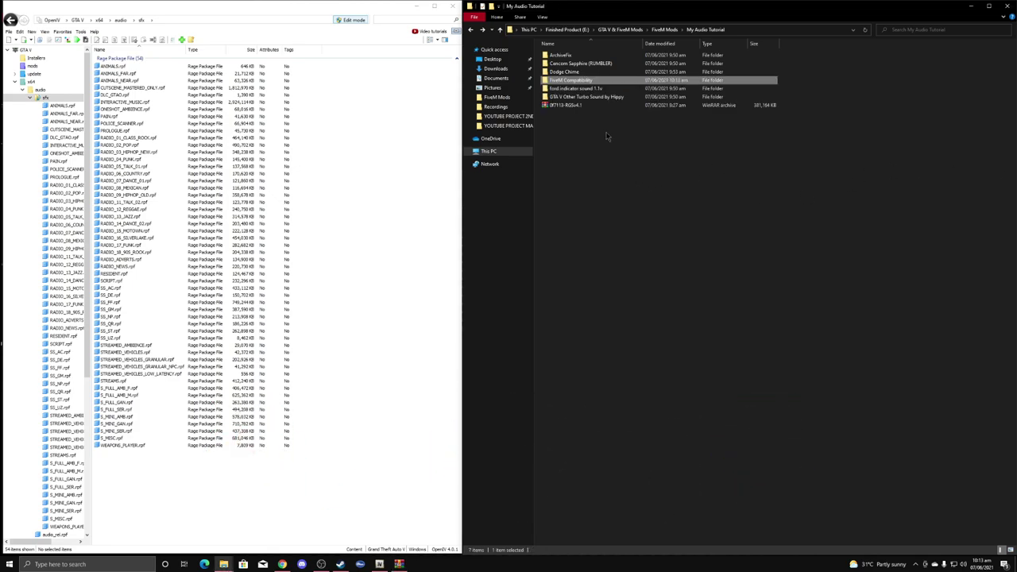
double_click(578, 82)
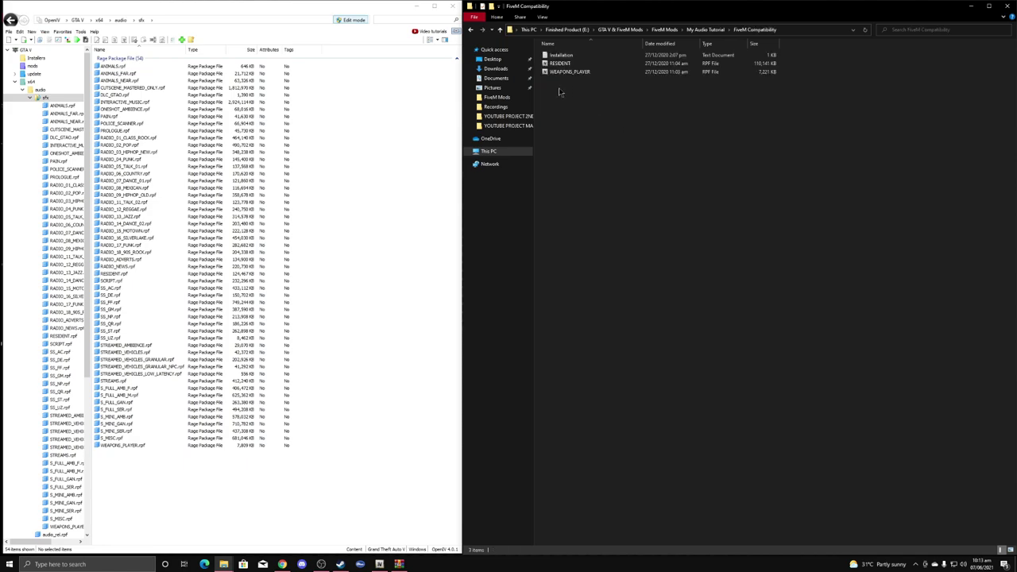
left_click(560, 64)
left_click(566, 70, "shift")
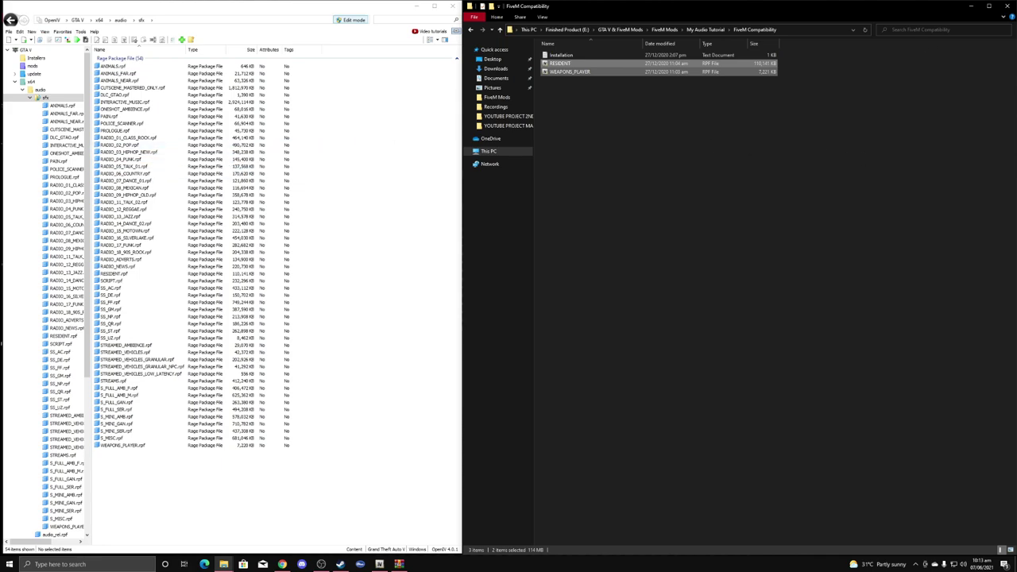
Open the ArchiveFix folder and, in the other File Explorer window, the Grand Theft Auto V x64/audio/sfx folder
left_click(472, 31)
double_click(568, 63)
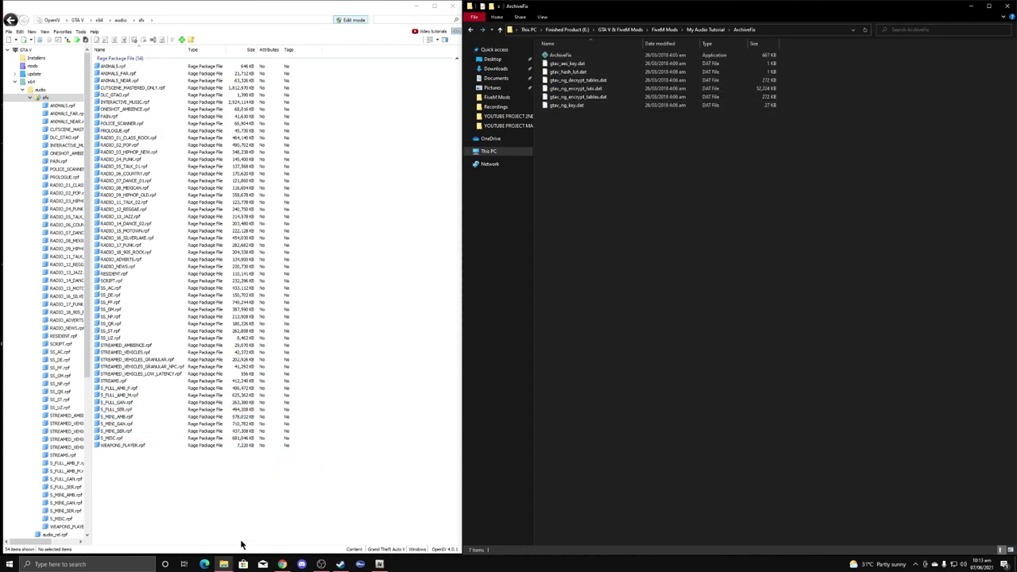
mouse_move(224, 564)
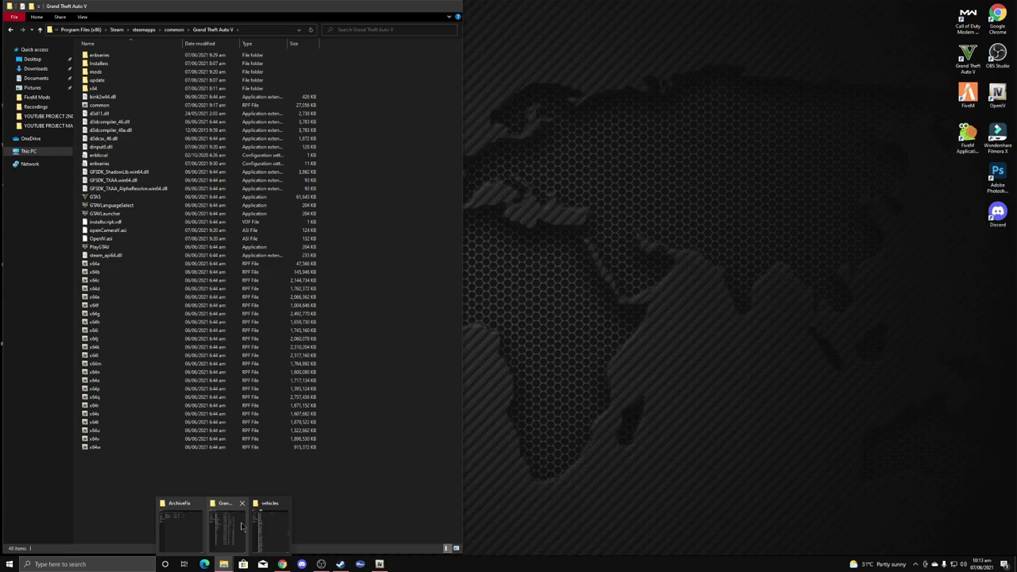
left_click(238, 524)
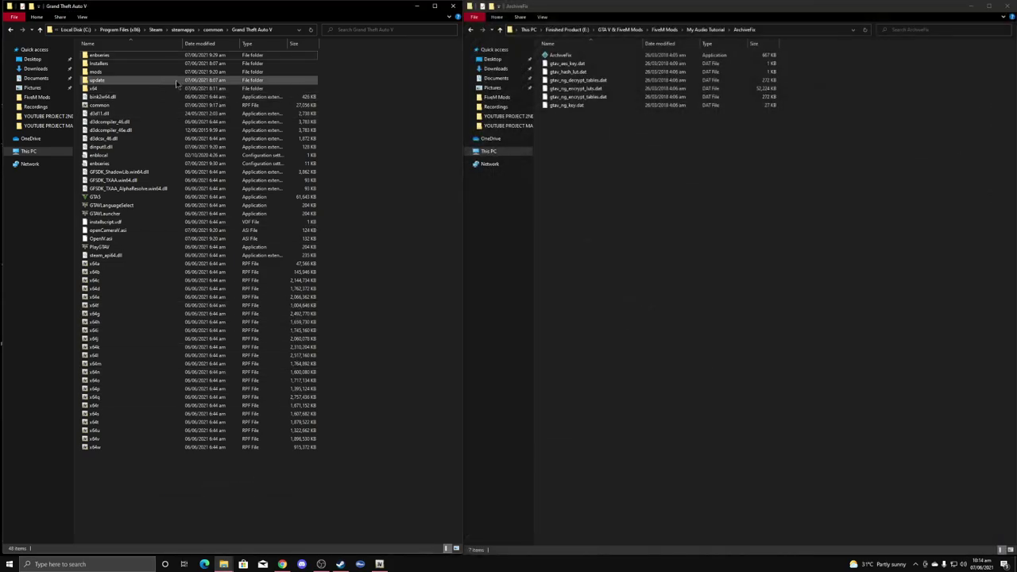
double_click(101, 88)
double_click(102, 56)
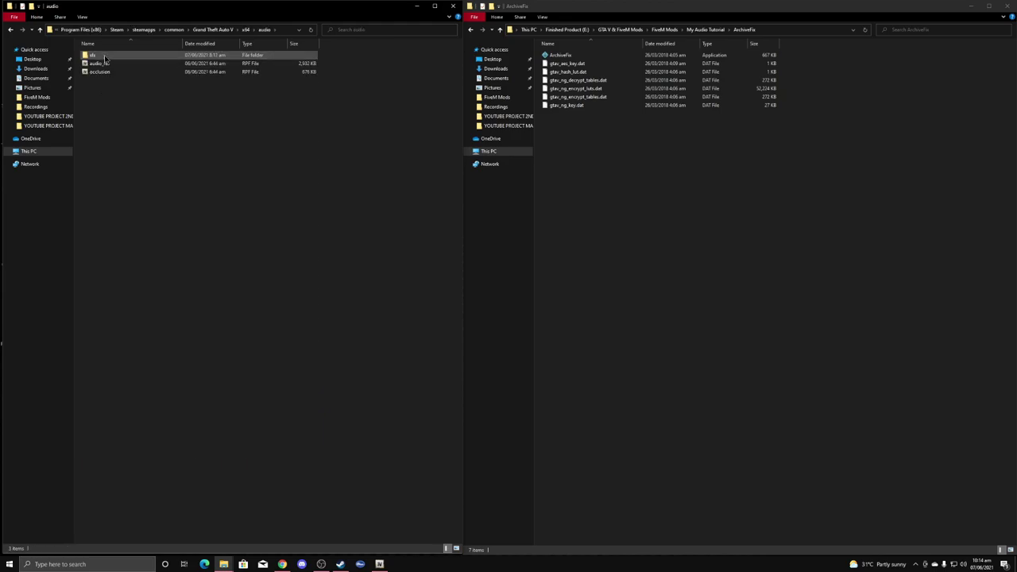
double_click(104, 58)
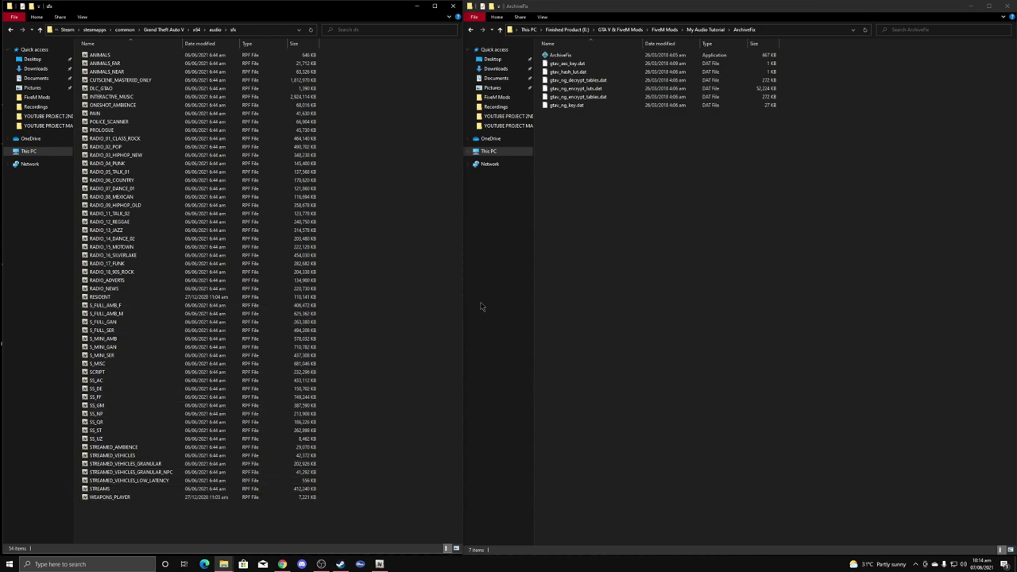
Run ArchiveFix on the WEAPONS_PLAYER archive from the game's sfx folder and close its console
left_click_drag(104, 497, 563, 55)
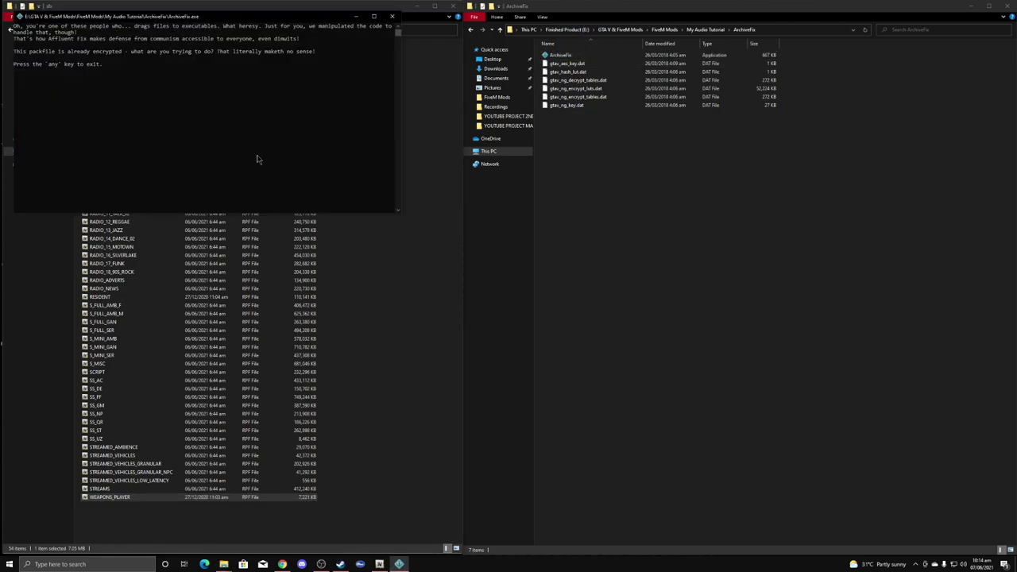
key("Return")
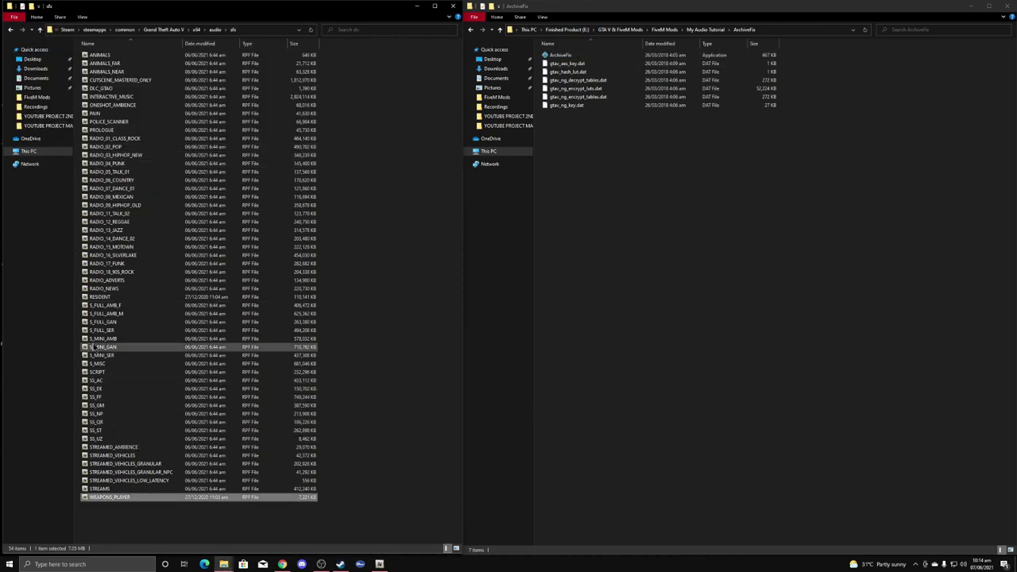
Run ArchiveFix on the RESIDENT archive from the game's sfx folder and close its console
left_click_drag(99, 296, 592, 56)
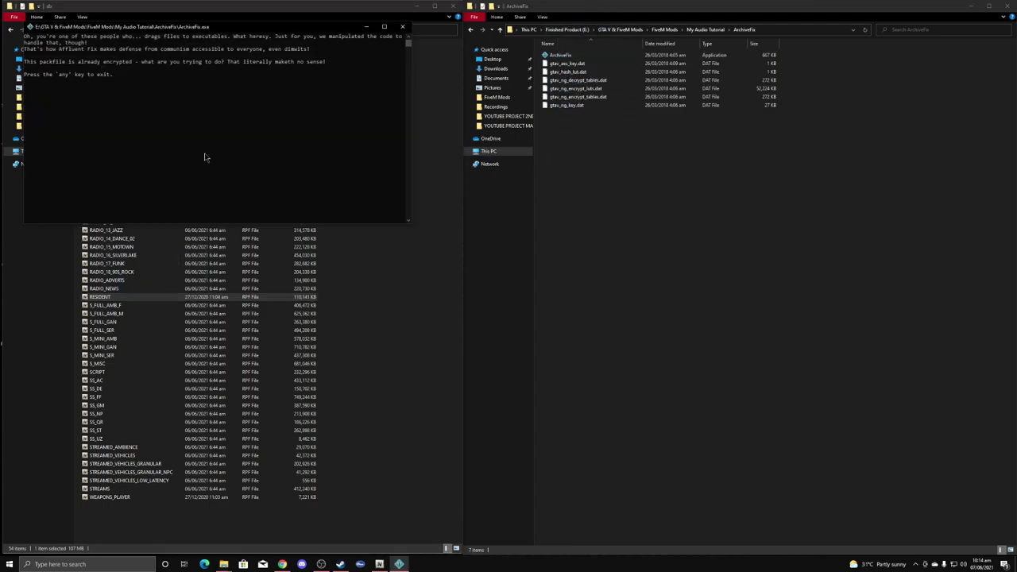
key("Return")
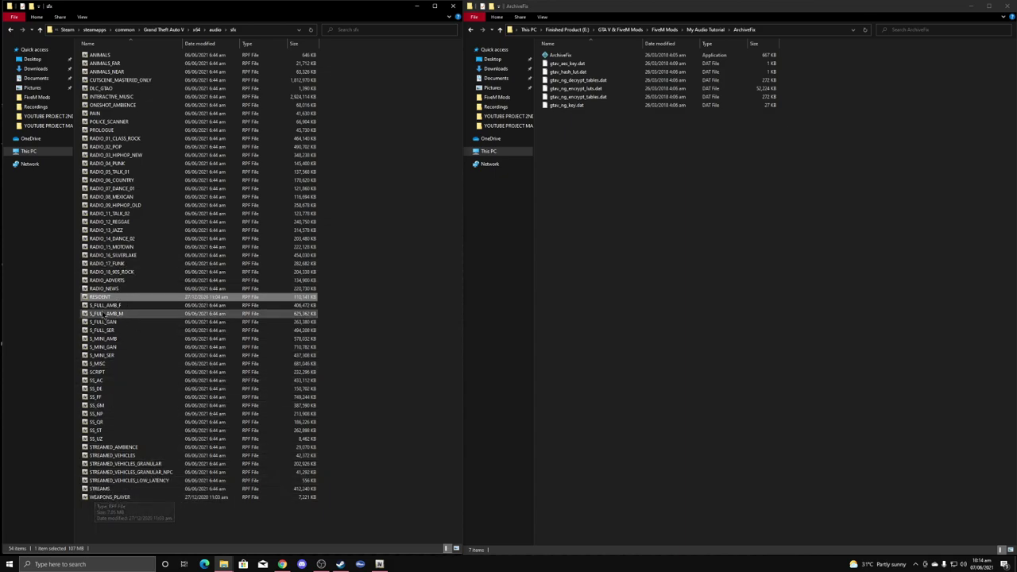
left_click_drag(102, 298, 558, 55)
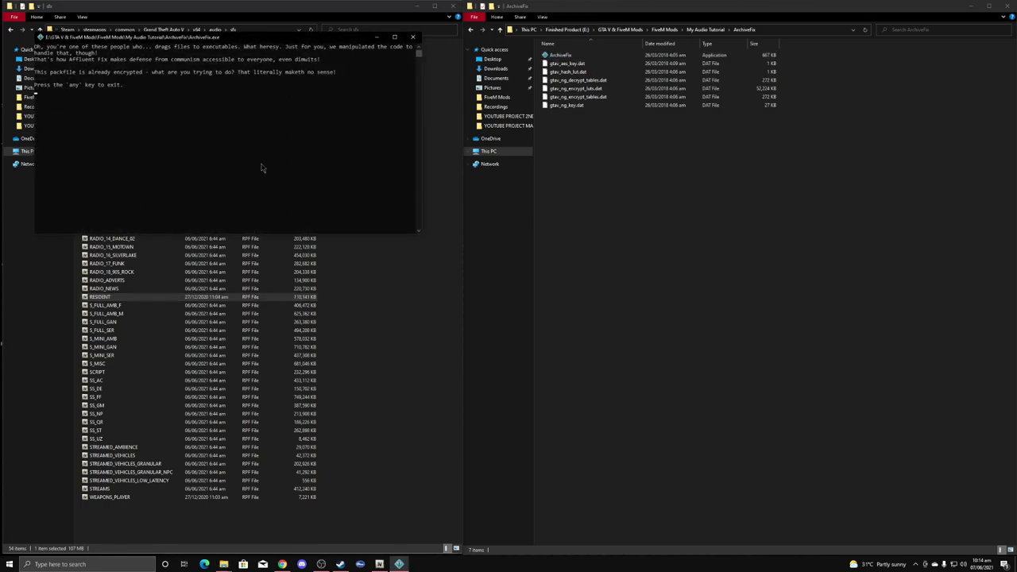
key("Return")
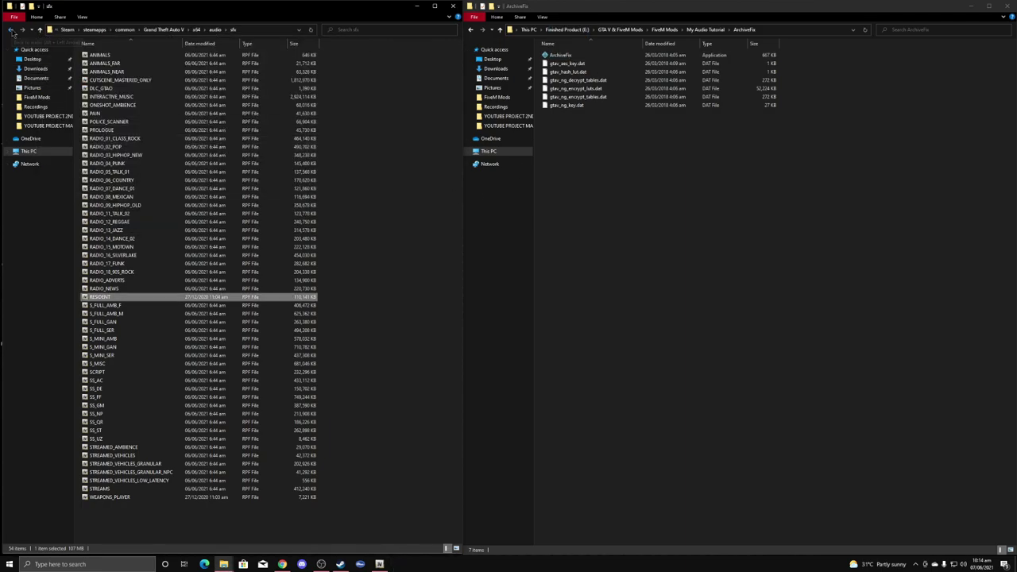
left_click(11, 30)
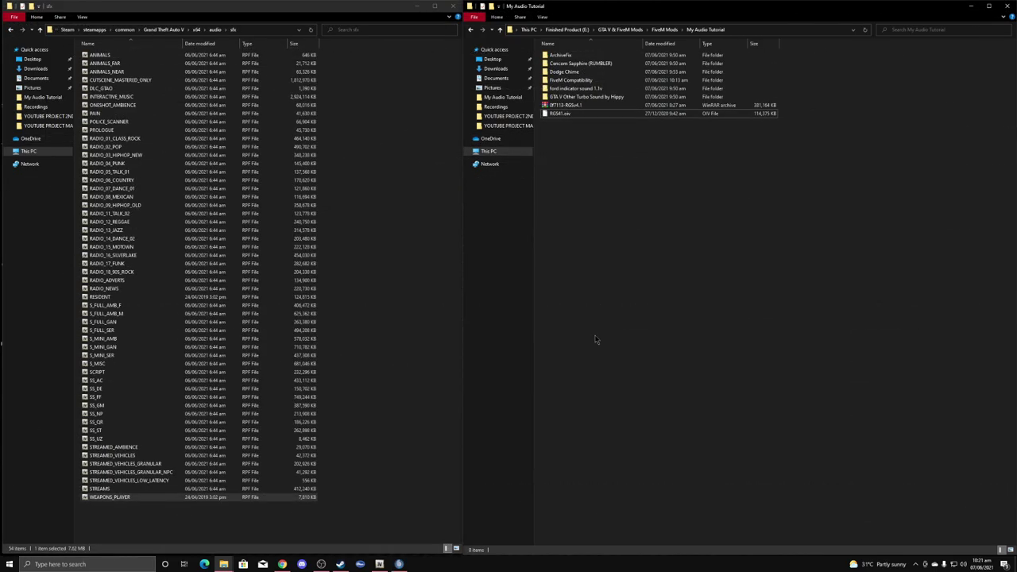
Switch to OpenIV and go up from sfx to the GTA V root folder
left_click(379, 564)
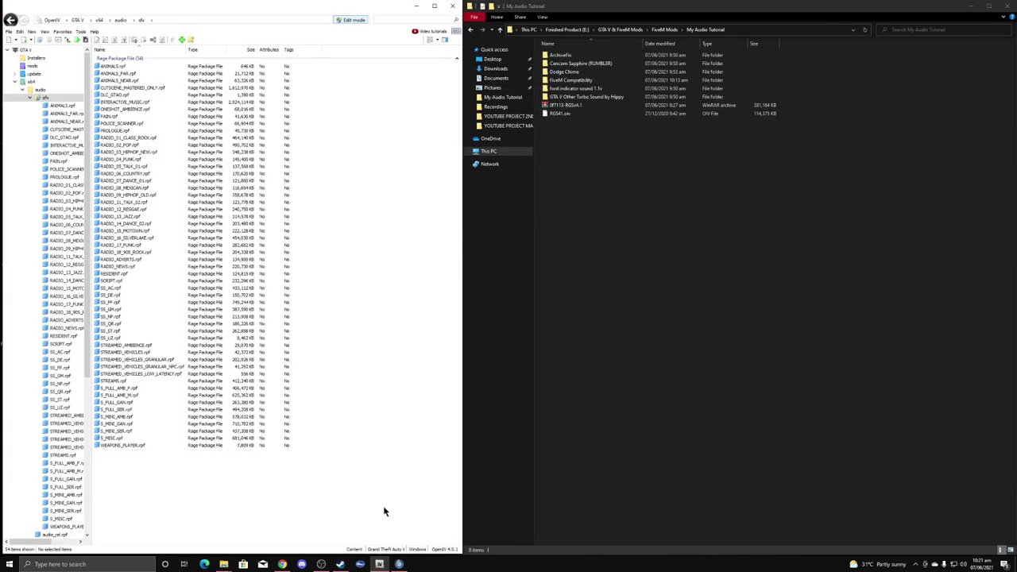
left_click(100, 20)
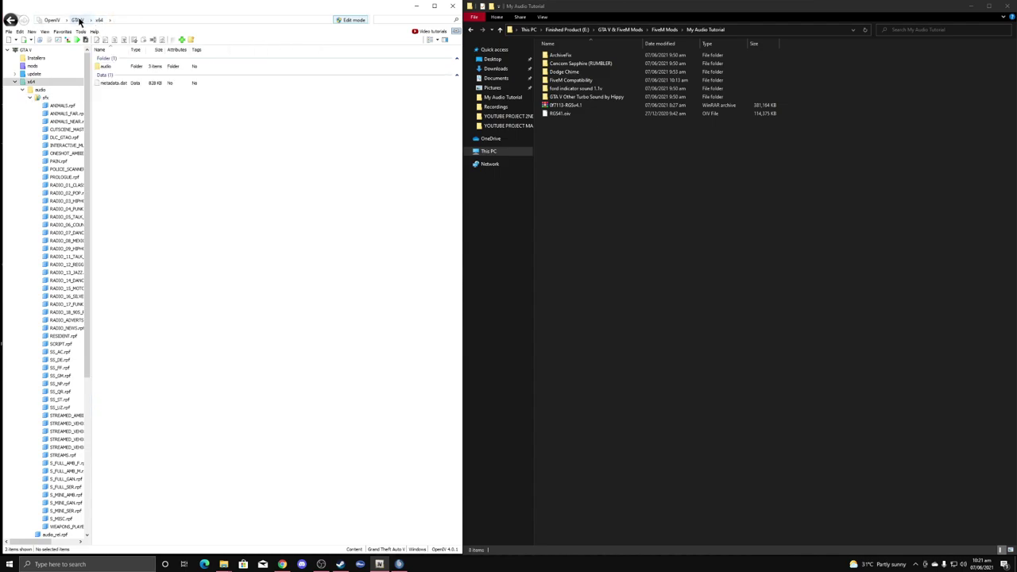
left_click(79, 20)
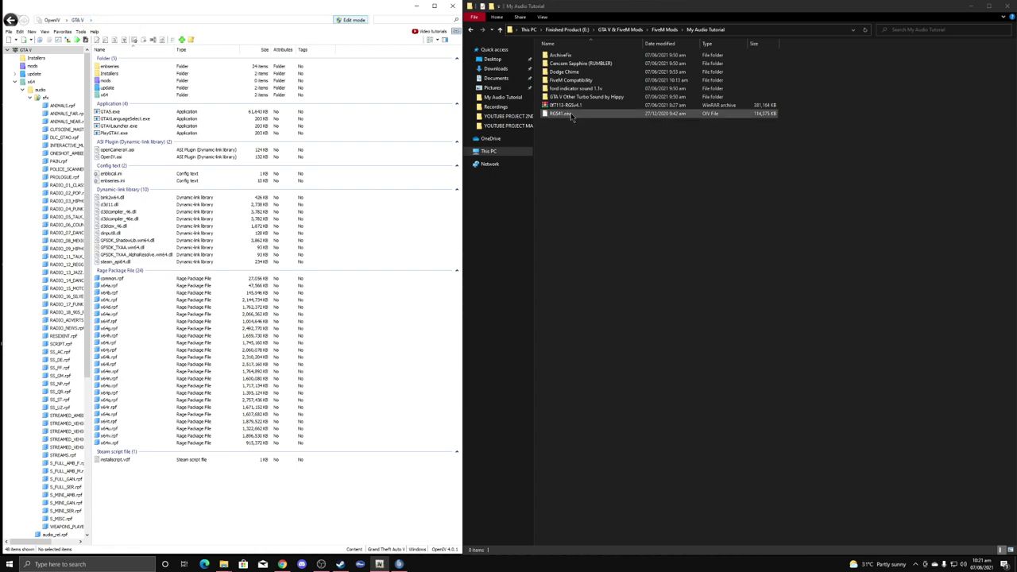
Install the Realistic Guns Sounds package from the RGS41 OIV file into the game folder and close the installer
left_click_drag(572, 118, 321, 267)
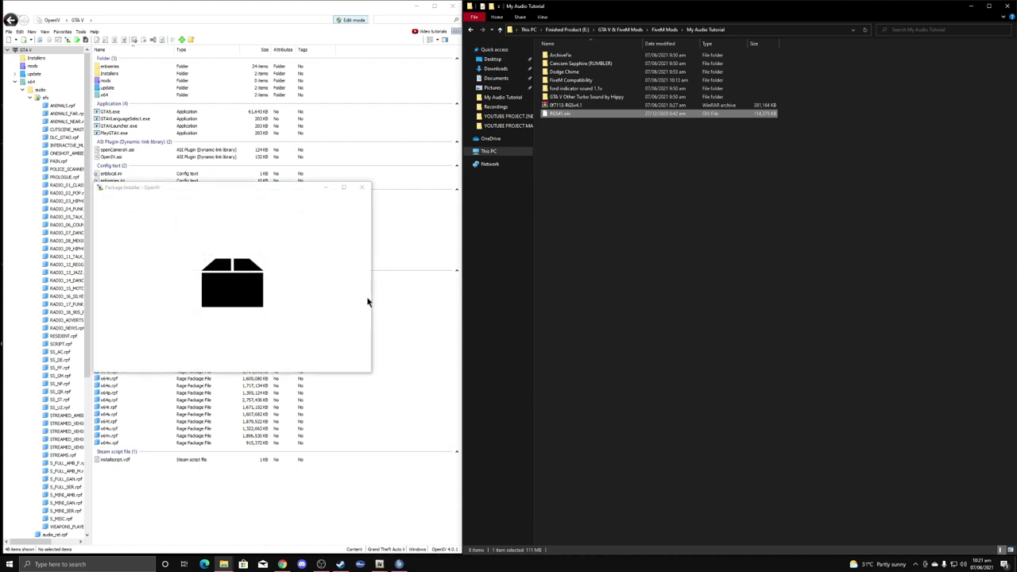
left_click(349, 247)
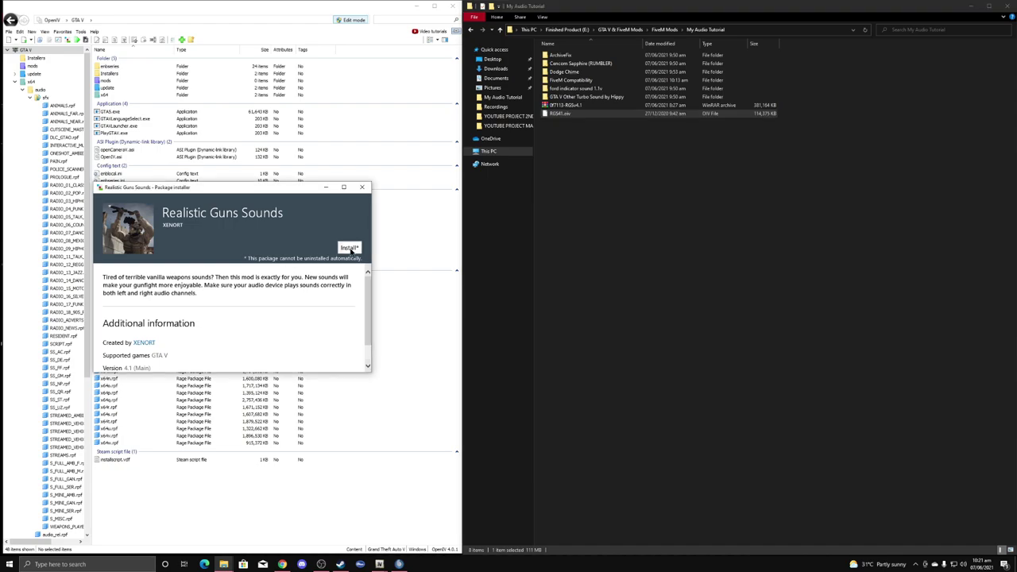
left_click(220, 291)
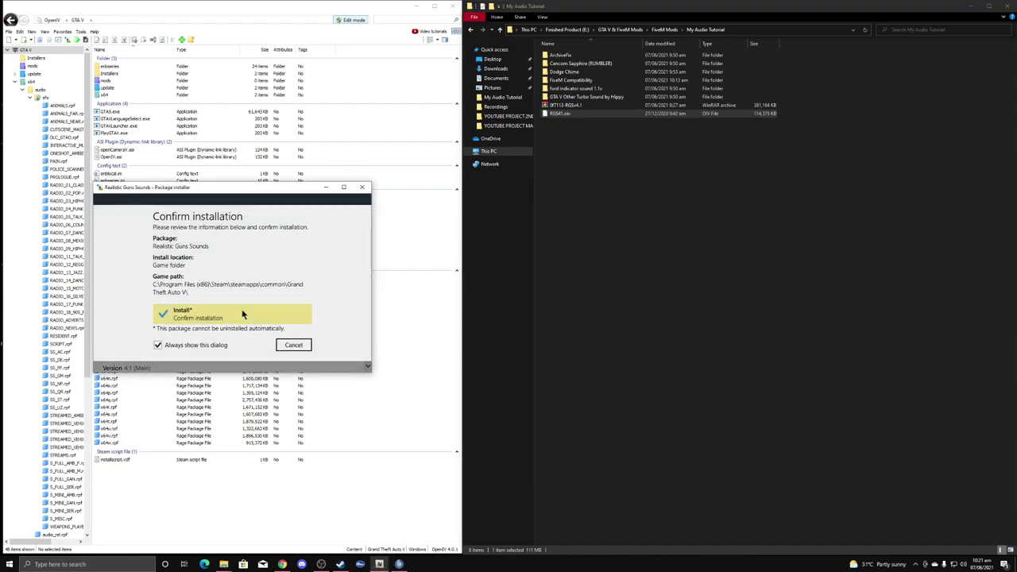
left_click(243, 310)
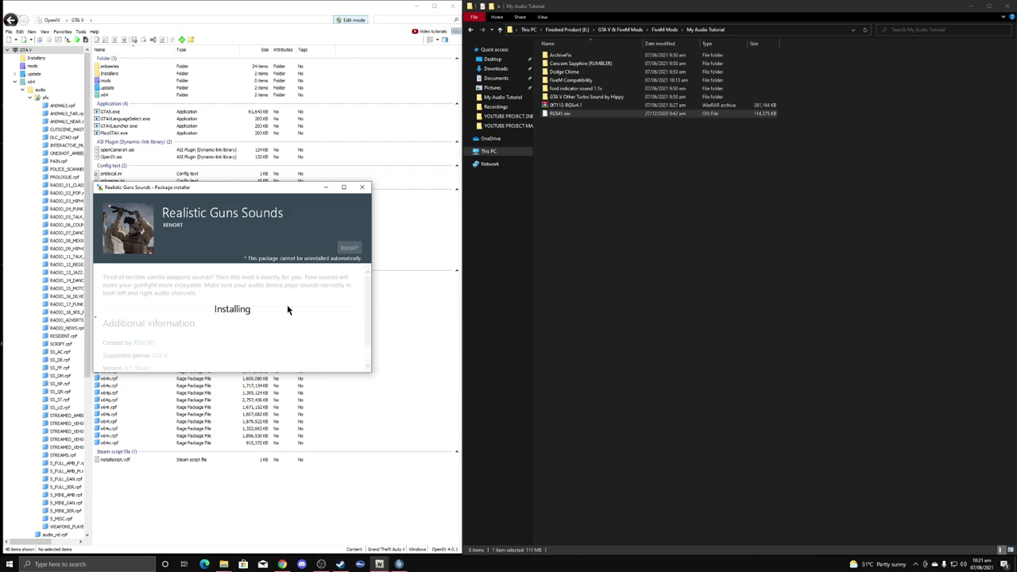
left_click(340, 357)
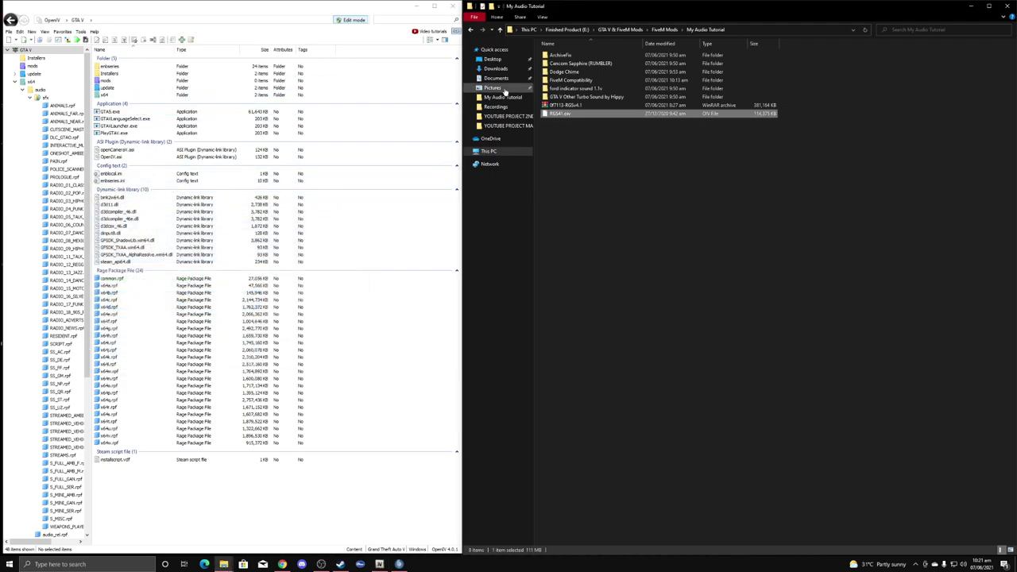
Open the ArchiveFix folder and run ArchiveFix on WEAPONS_PLAYER and RESIDENT from the game's sfx folder
double_click(560, 55)
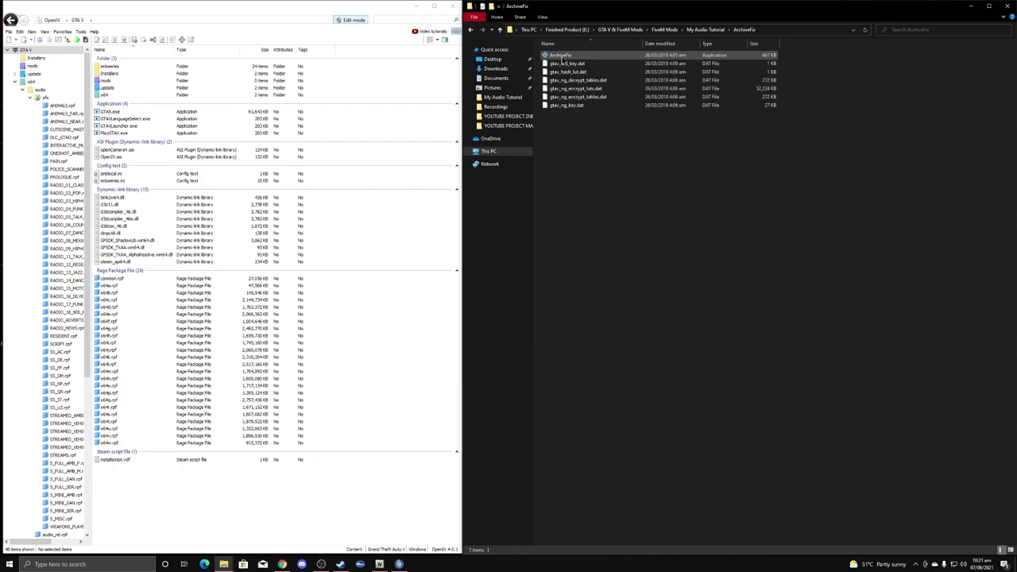
left_click(416, 6)
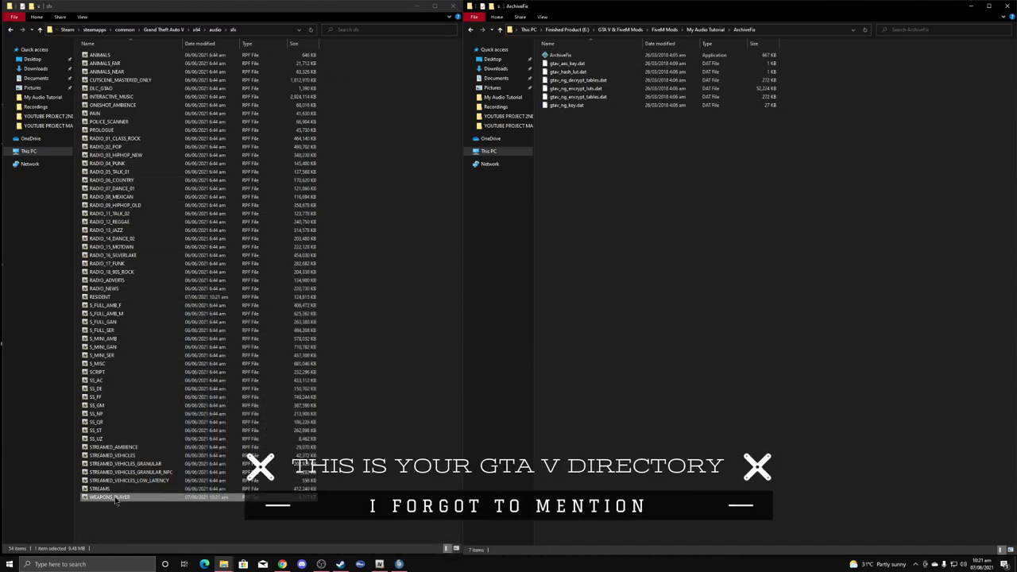
left_click_drag(130, 498, 570, 61)
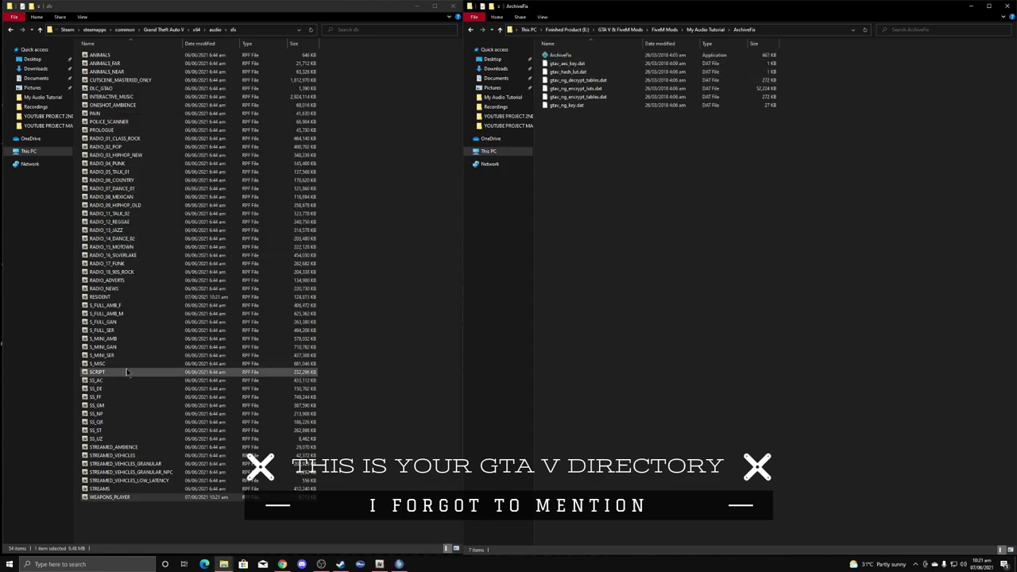
left_click_drag(109, 298, 561, 57)
key("Return")
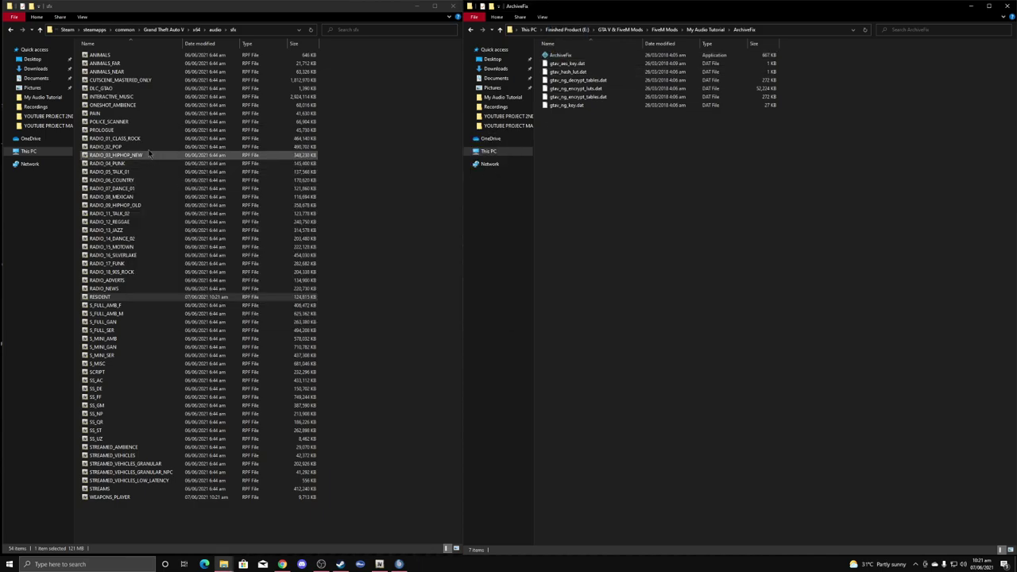
Go back to the Grand Theft Auto V folder in File Explorer and open update/x64/dlcpacks
left_click(11, 29)
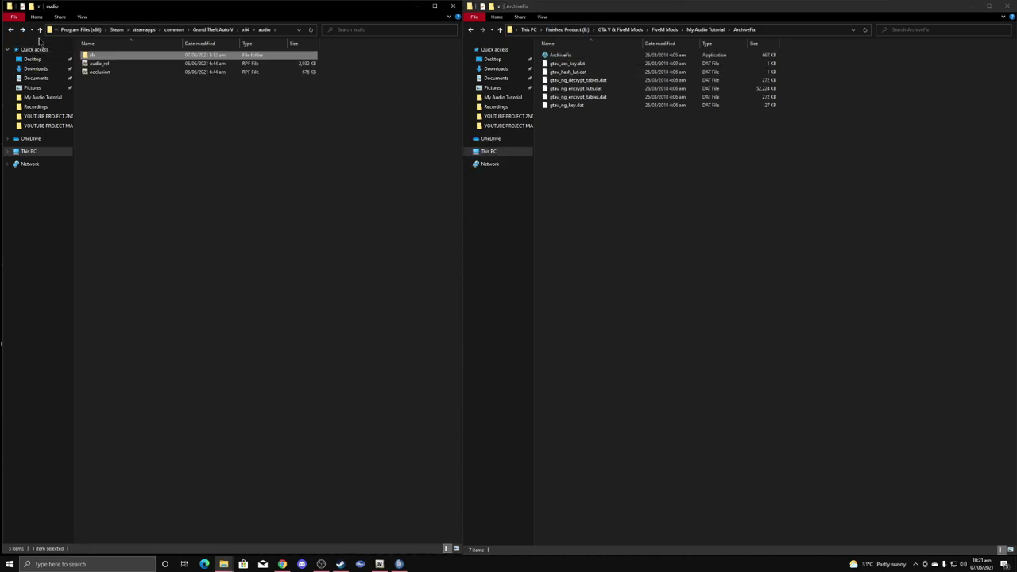
left_click(11, 29)
left_click(11, 29)
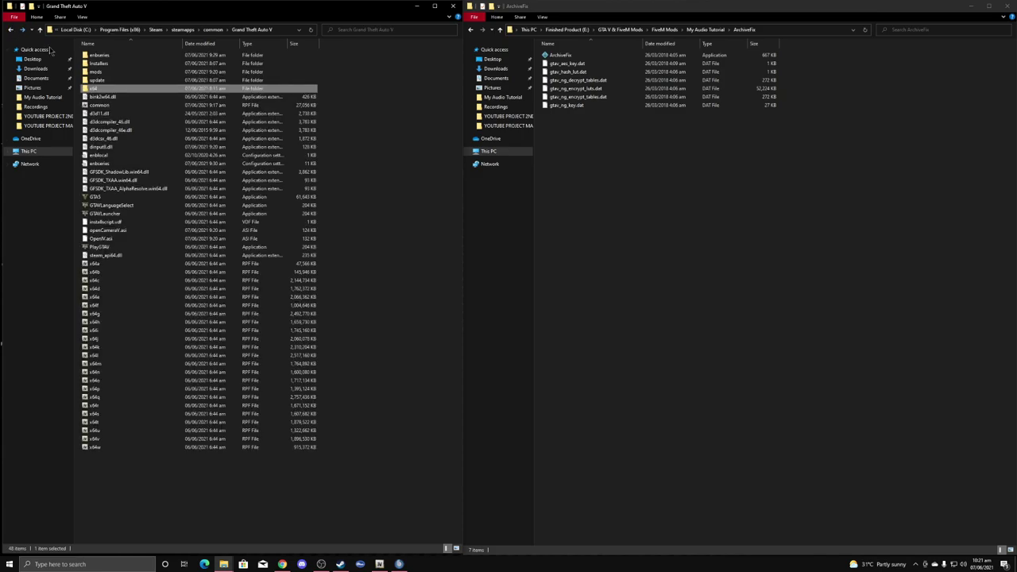
double_click(100, 81)
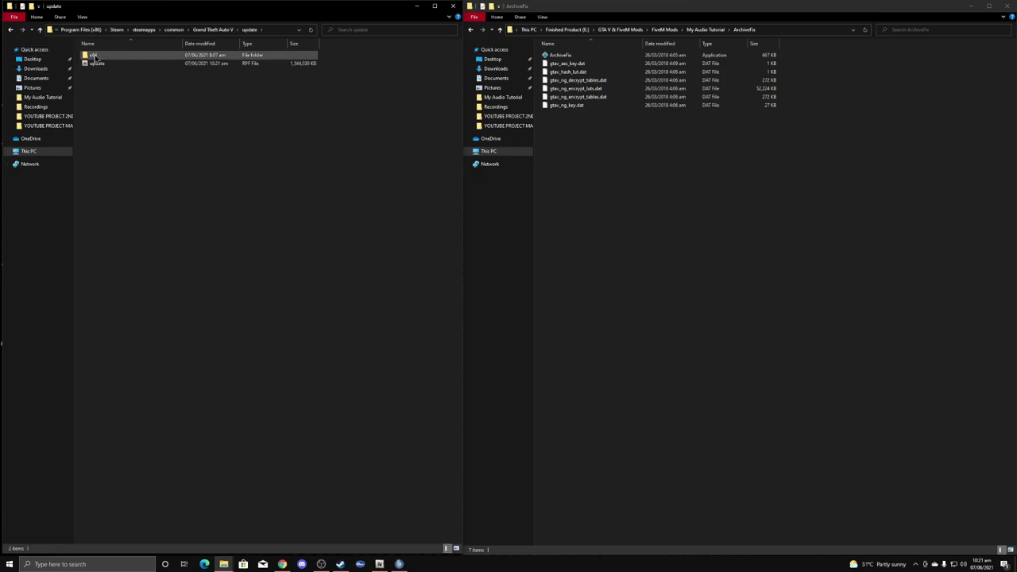
double_click(97, 56)
double_click(104, 63)
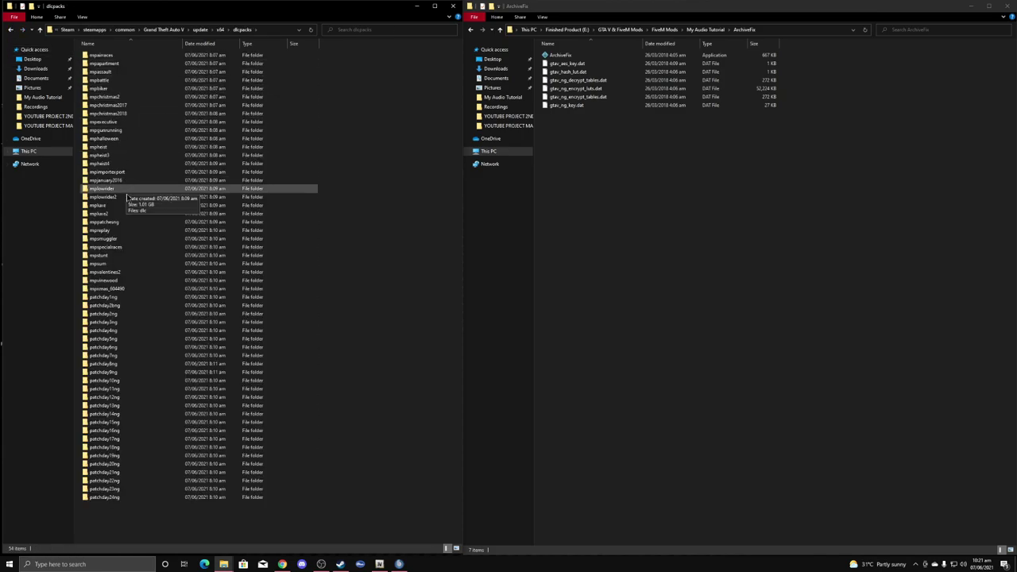
Run ArchiveFix on the dlc archives in the mpapartment and mpchristmas2017 folders, returning to dlcpacks after each
left_click(111, 71)
double_click(115, 64)
left_click_drag(94, 56, 564, 56)
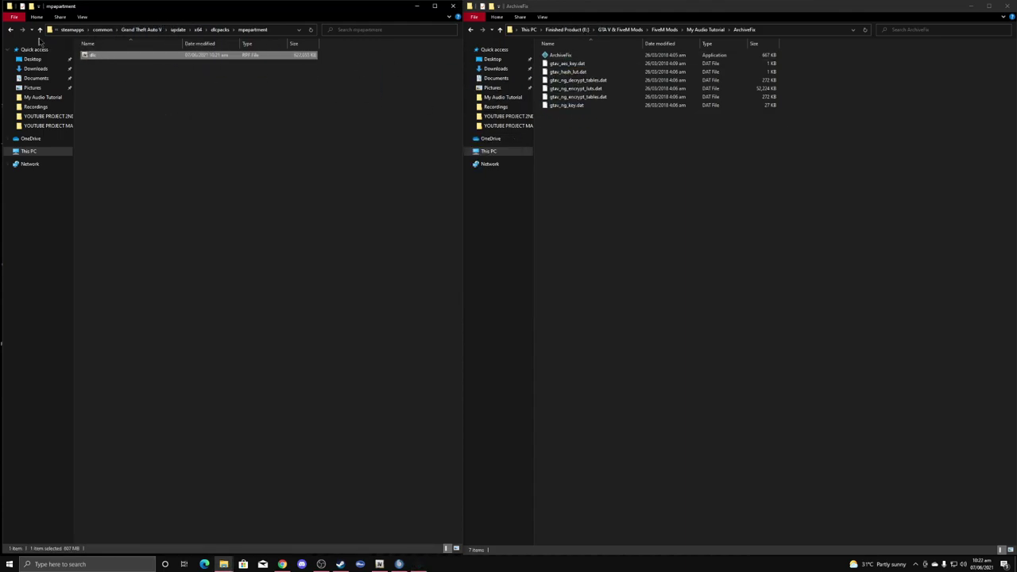
left_click(11, 29)
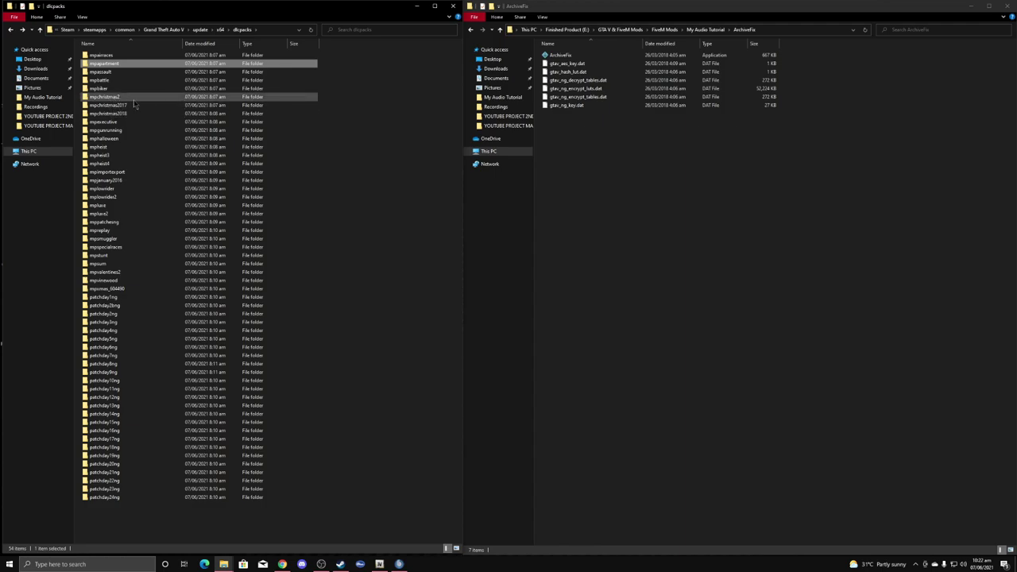
double_click(111, 105)
left_click_drag(108, 56, 562, 55)
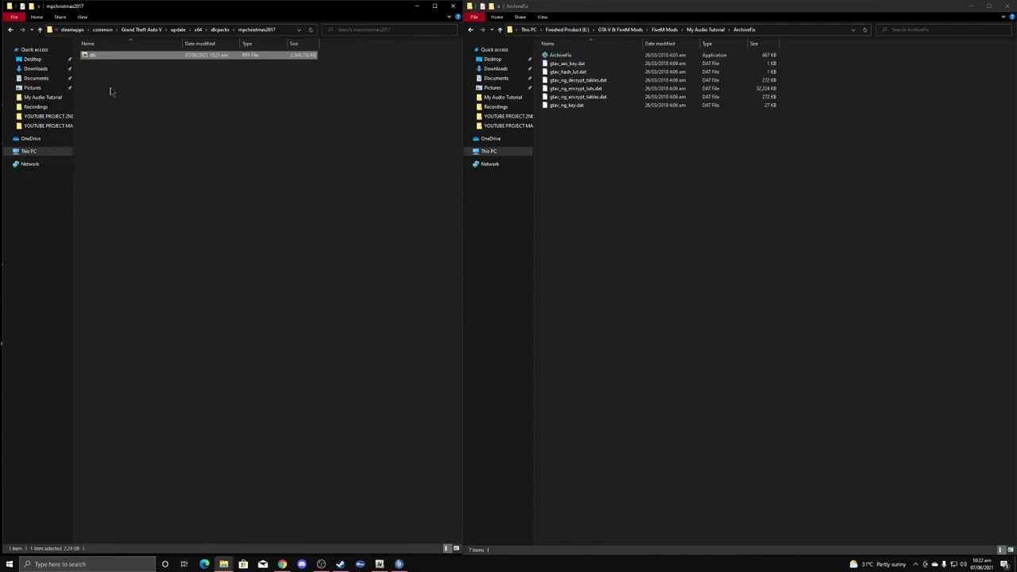
left_click(15, 29)
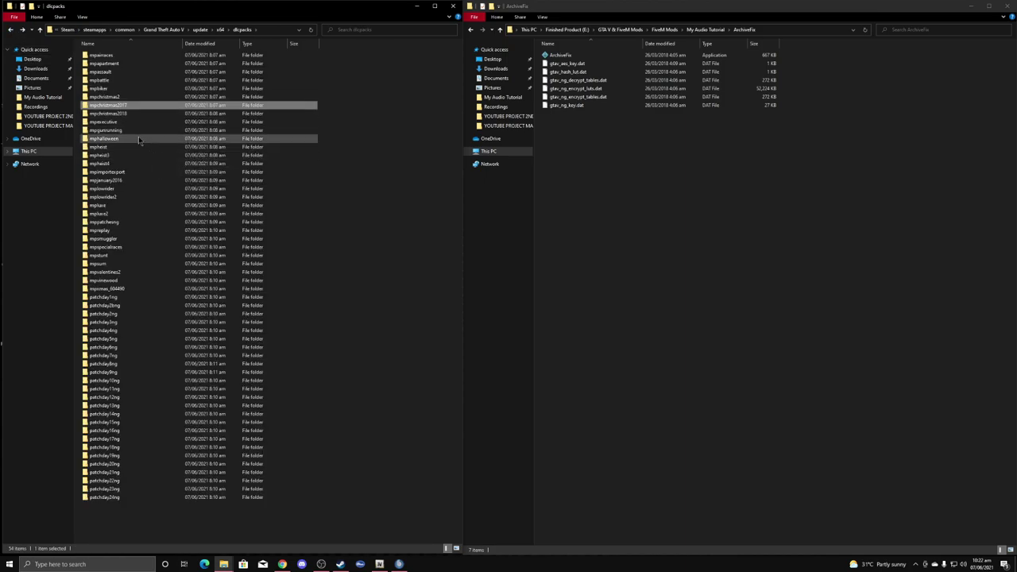
Run ArchiveFix on the dlc archives in the mpgunrunning and mplowrider2 folders, returning to dlcpacks after each
double_click(107, 130)
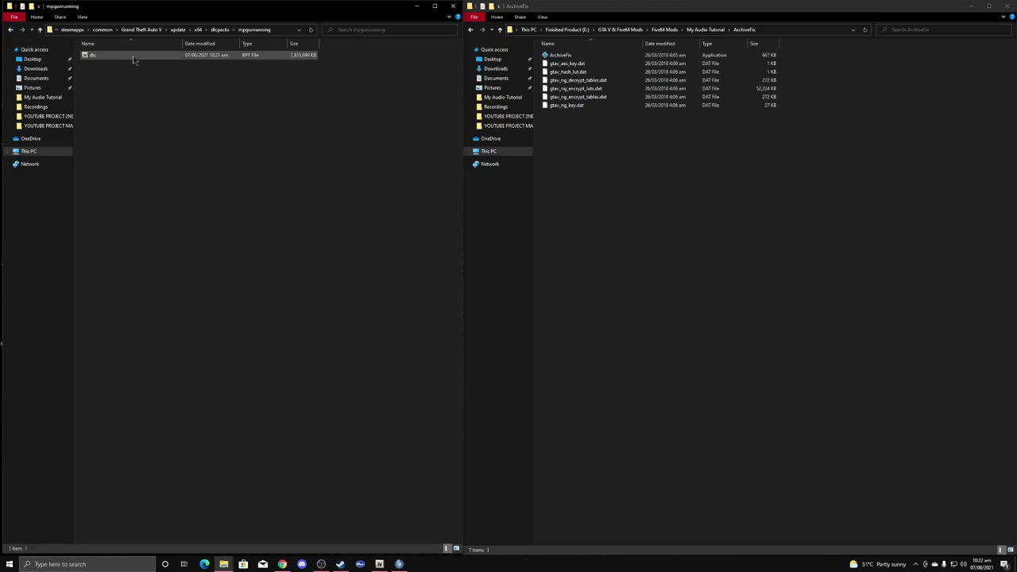
left_click_drag(133, 55, 448, 87)
left_click_drag(92, 55, 560, 55)
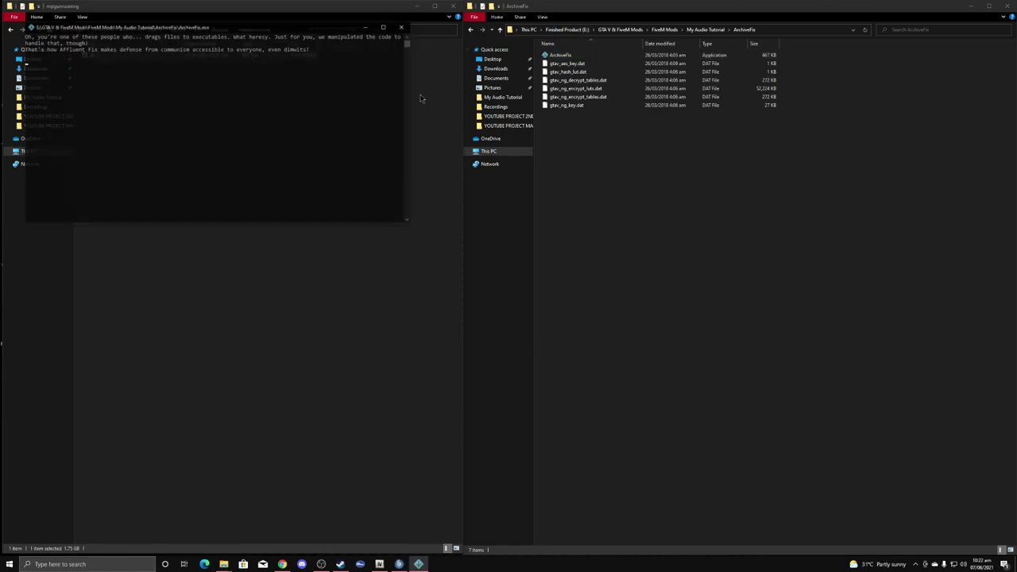
left_click(11, 30)
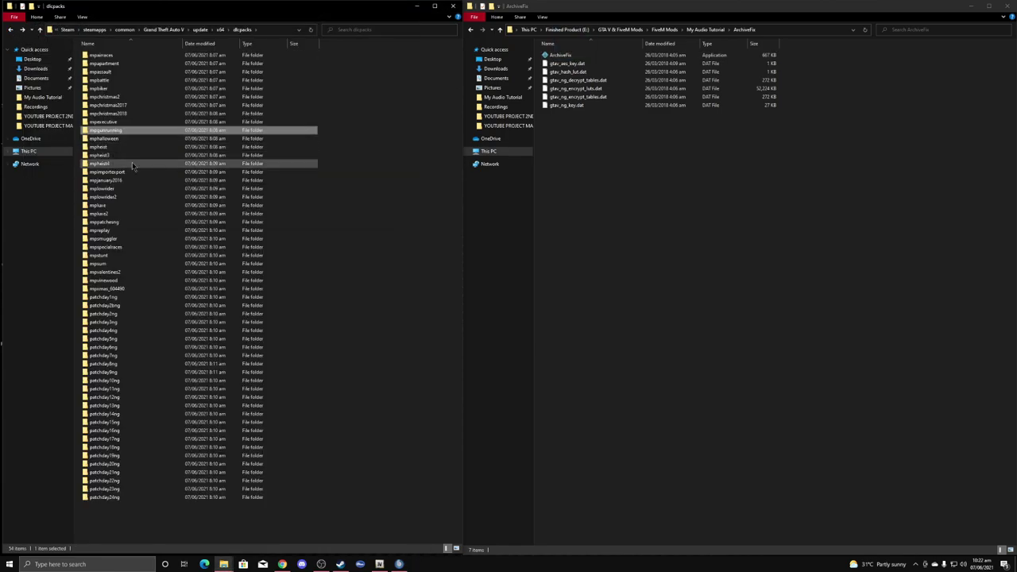
left_click(116, 199)
double_click(116, 199)
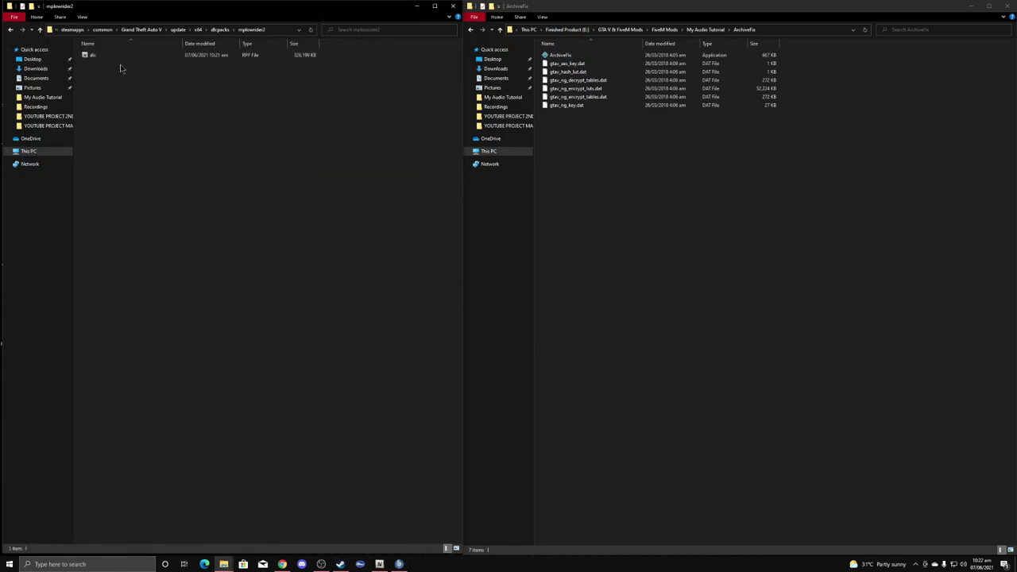
left_click_drag(222, 64, 565, 55)
key("Return")
left_click(11, 30)
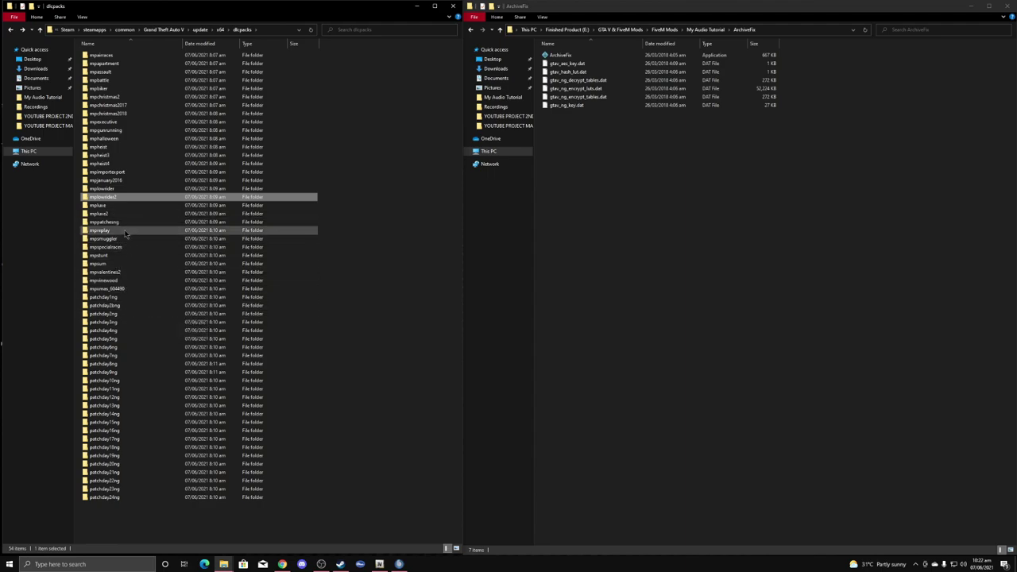
Run ArchiveFix on the dlc archive in the mpheist3 folder and leave the folder
double_click(119, 156)
left_click_drag(100, 55, 582, 62)
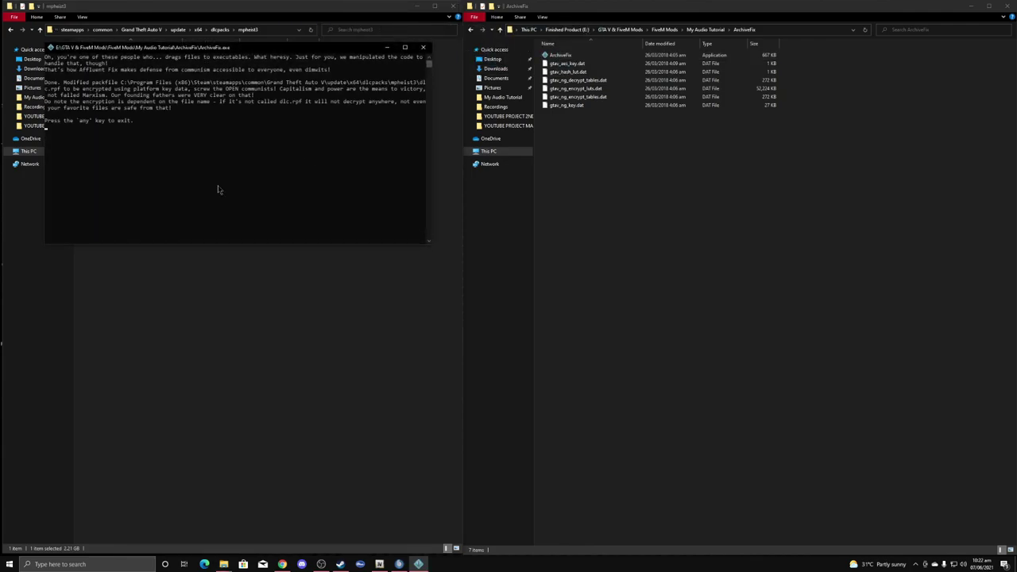
left_click(11, 31)
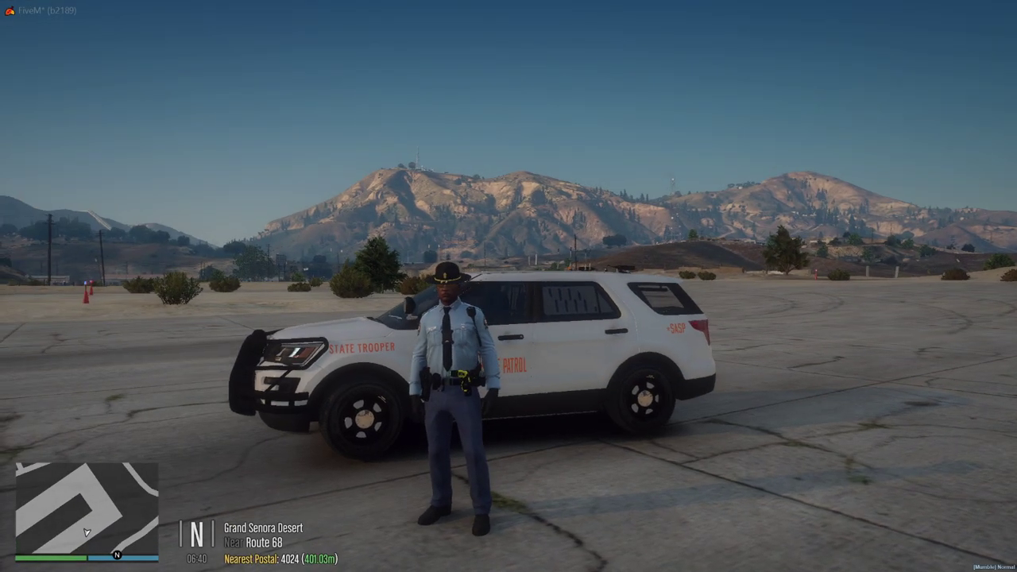
Open the driver door of the patrol SUV and bring up the vMenu main menu
key("f")
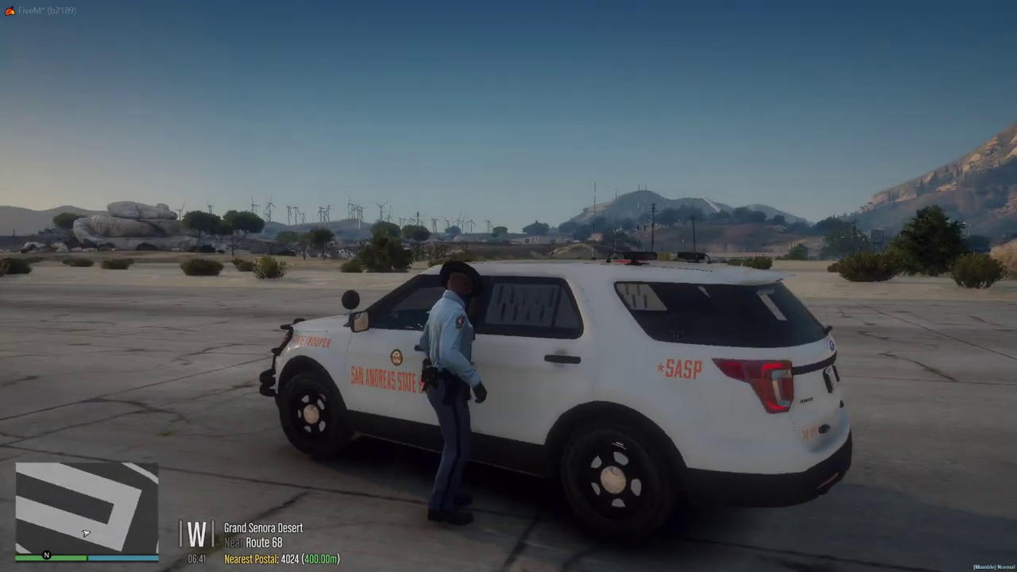
key("m")
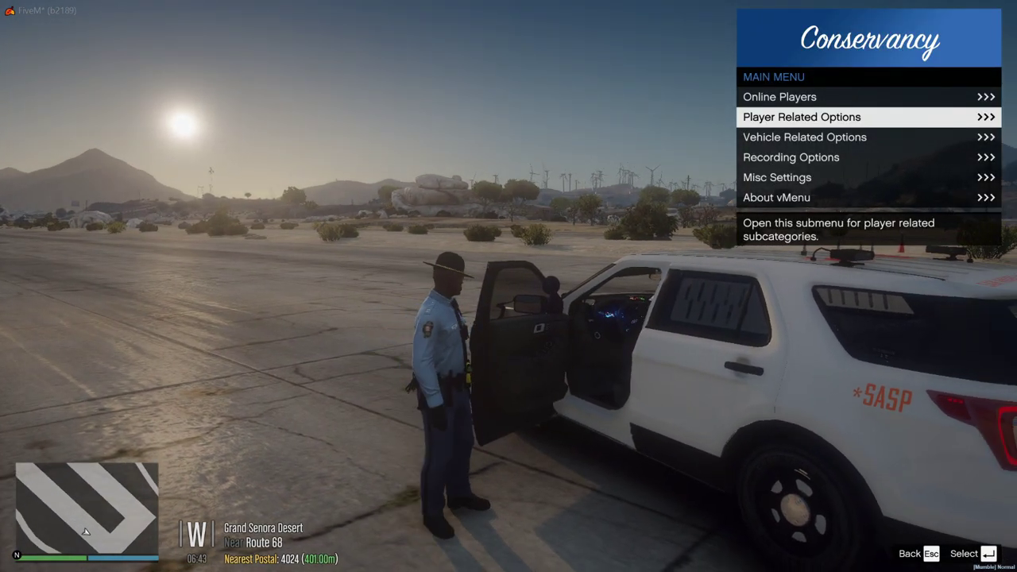
key("Return")
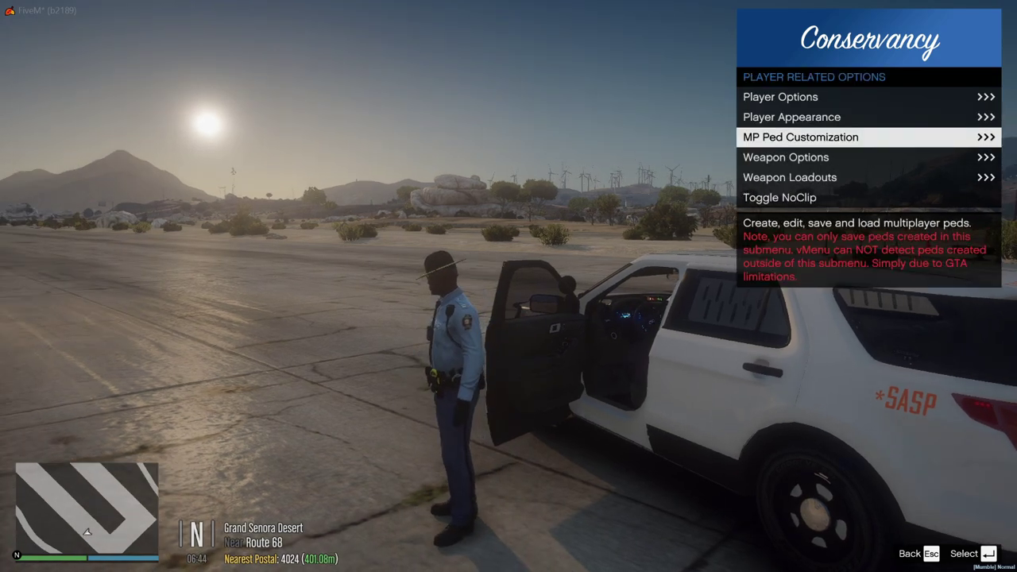
key("Return")
key("Escape")
key("Down")
key("Escape")
Open the list for managing saved vehicles from the vehicle related options
key("Down")
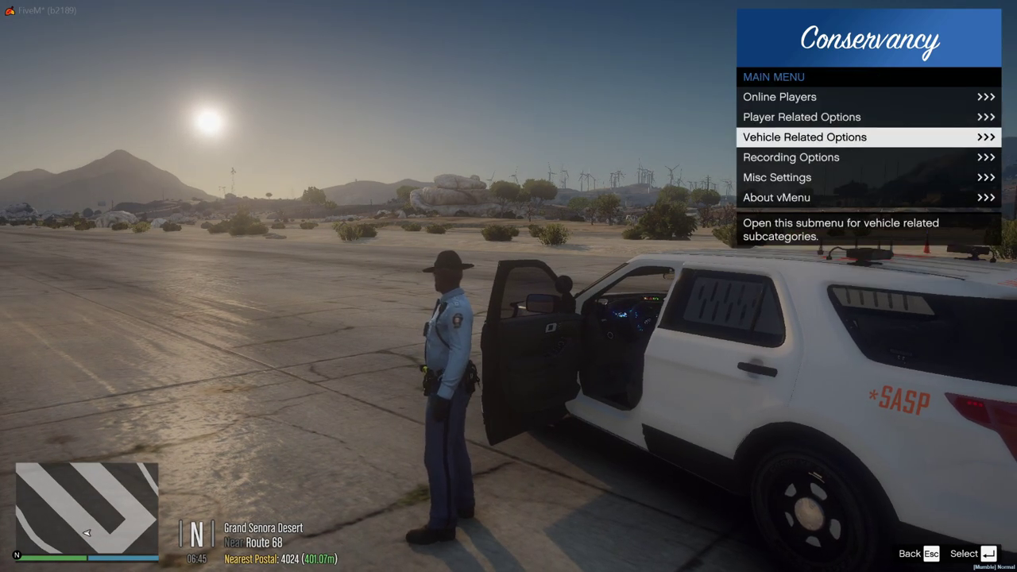
key("Return")
key("Down")
key("Down")
key("Up")
key("Return")
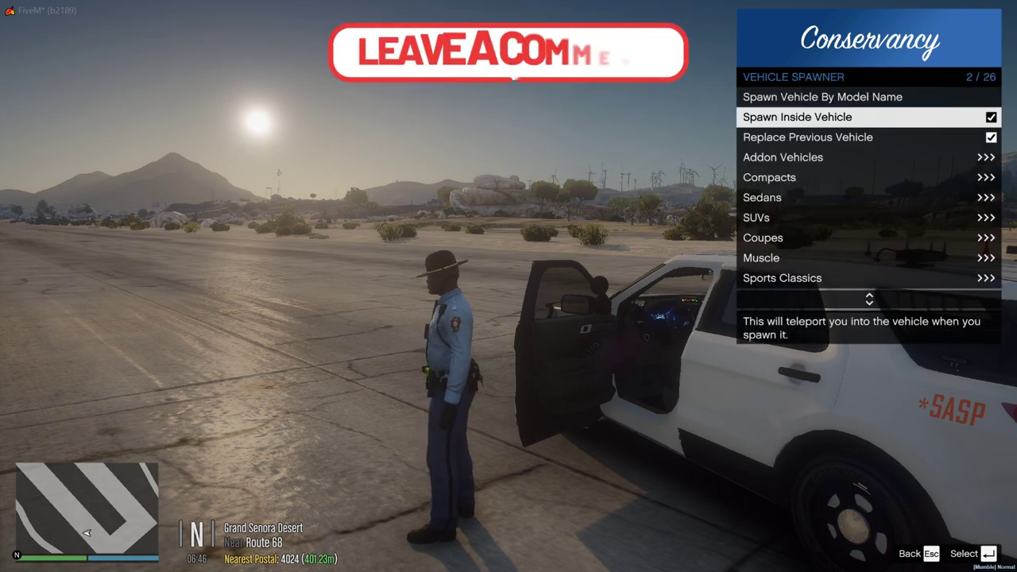
key("Escape")
key("Down")
key("Down")
key("Return")
key("Escape")
key("Up")
key("Return")
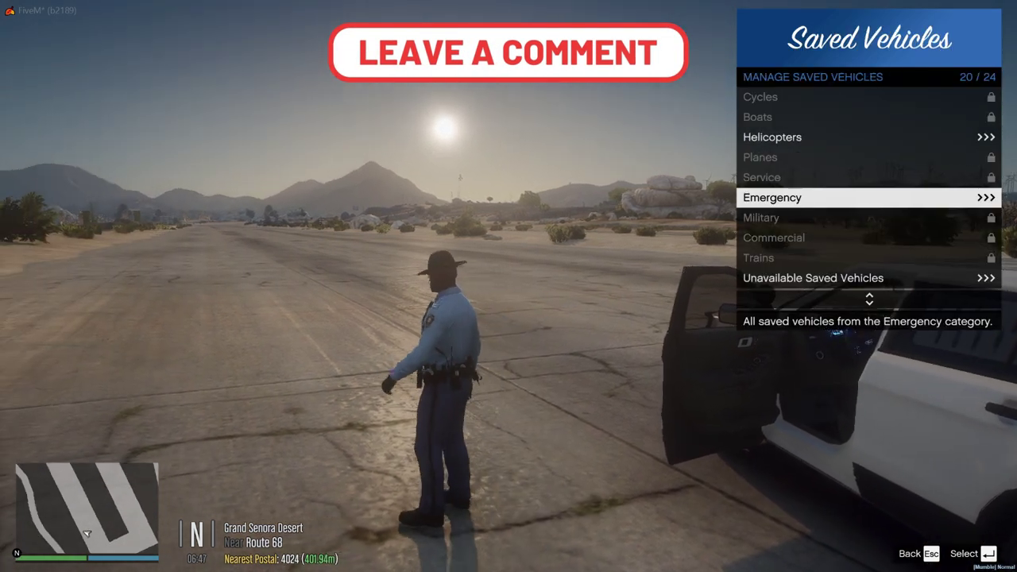
Spawn the saved Emergency vehicle SASP White 18 Charger Slick and close the vMenu
key("Return")
key("Down")
key("Down")
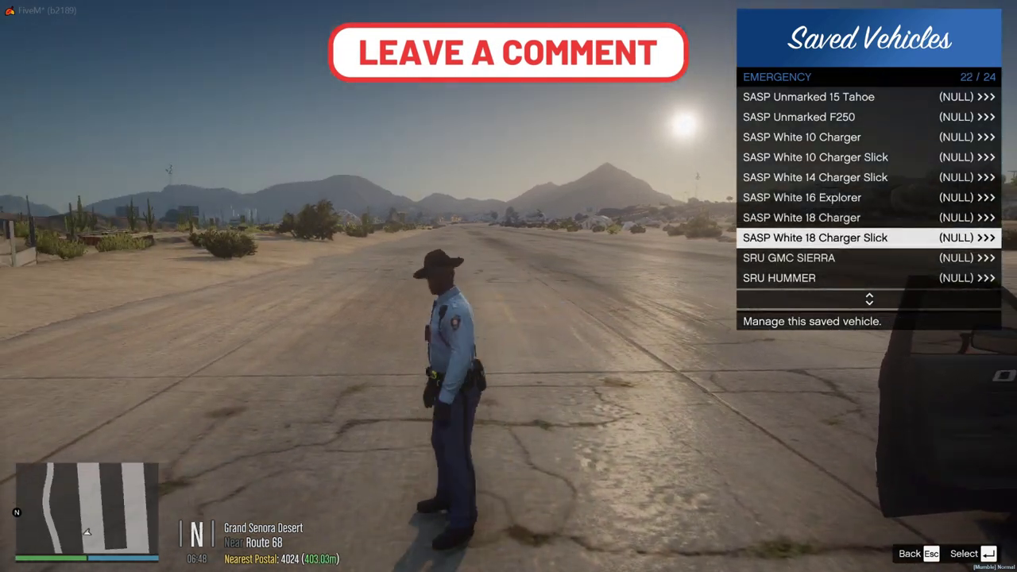
key("Return")
key("Return")
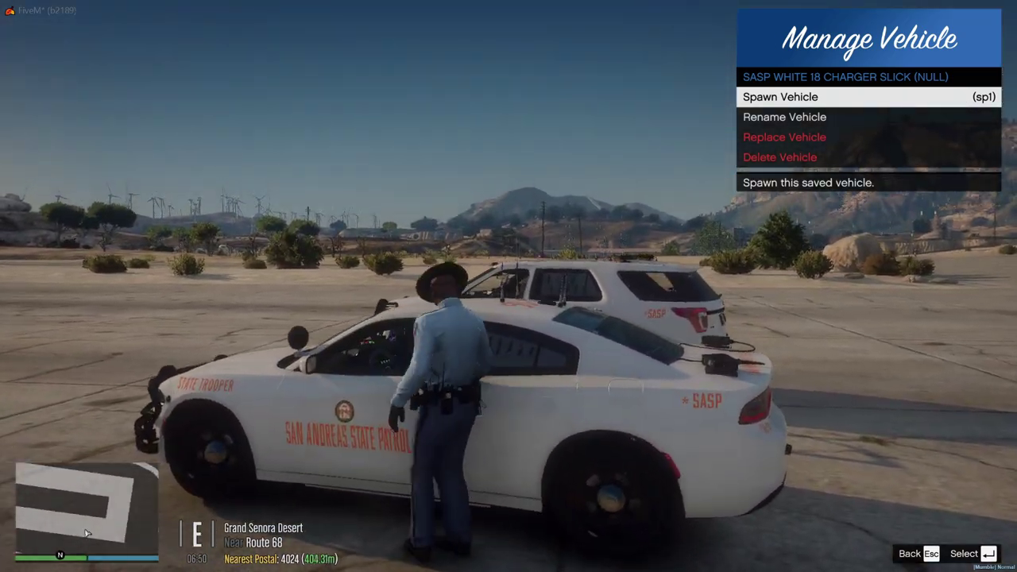
key("Escape")
key("Escape")
key("Escape")
key("Escape")
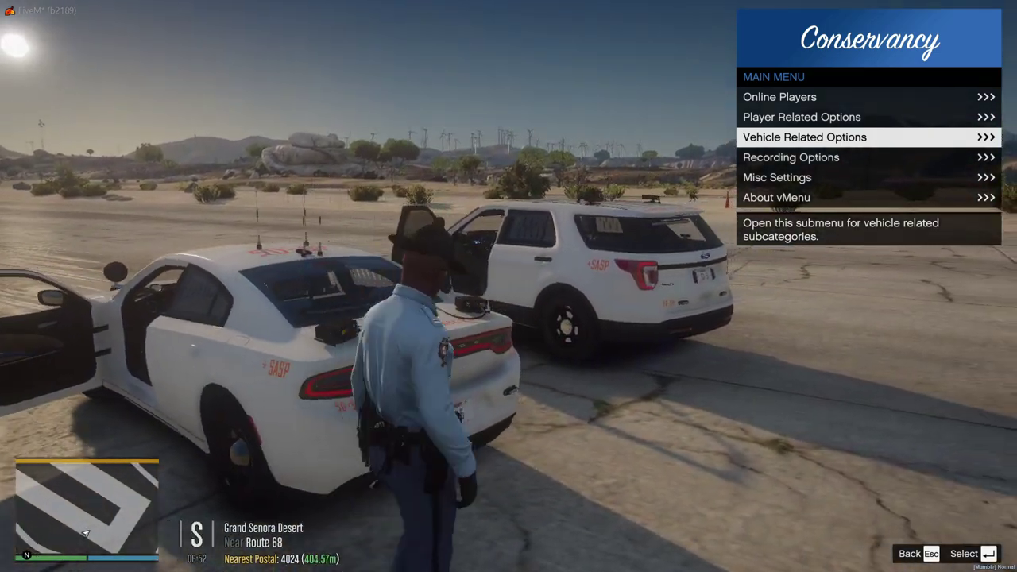
key("Escape")
Get into the patrol Explorer to check its sounds, get out again and walk around behind the two cars
key("f")
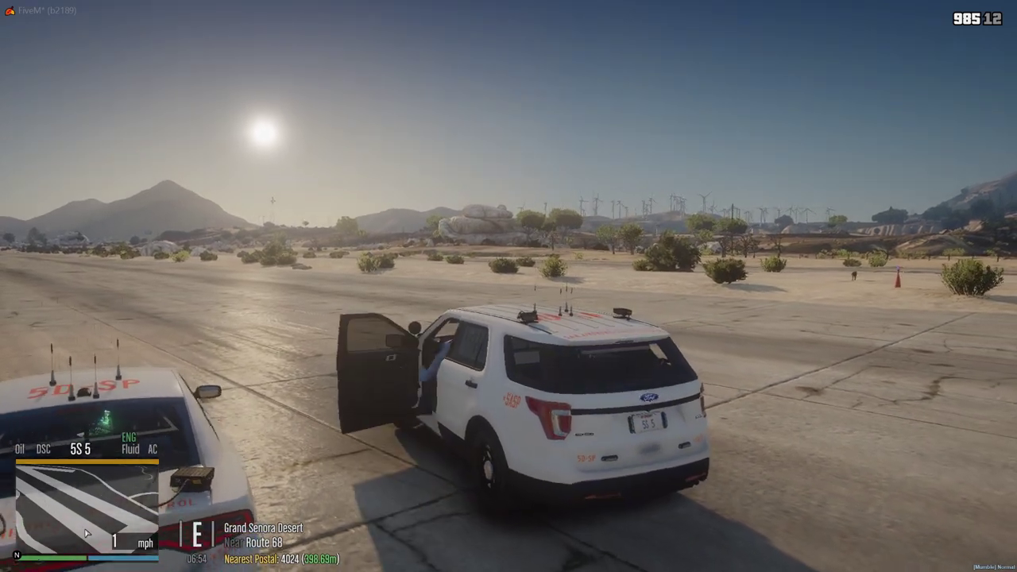
key("f")
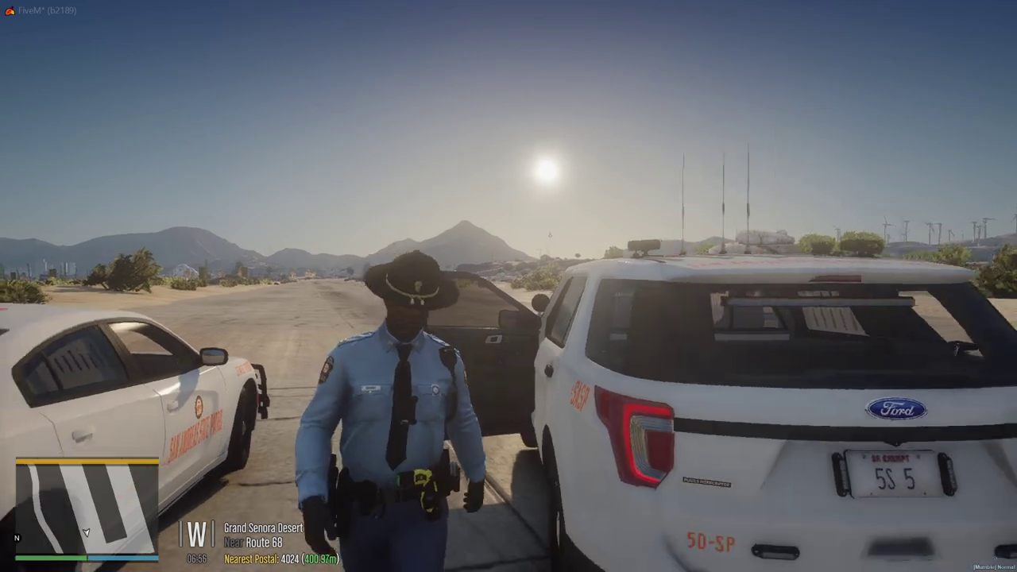
key("s")
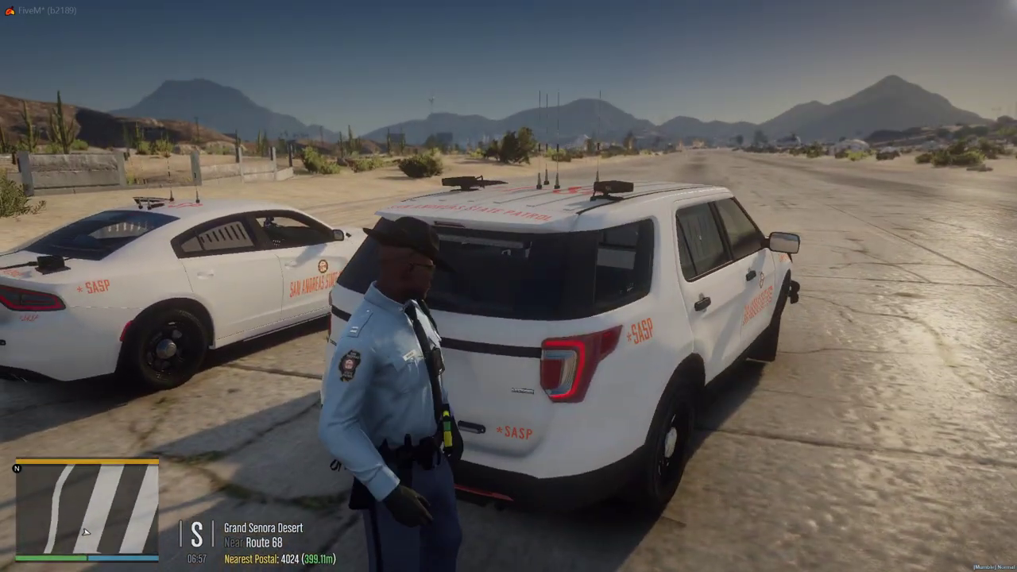
key("s")
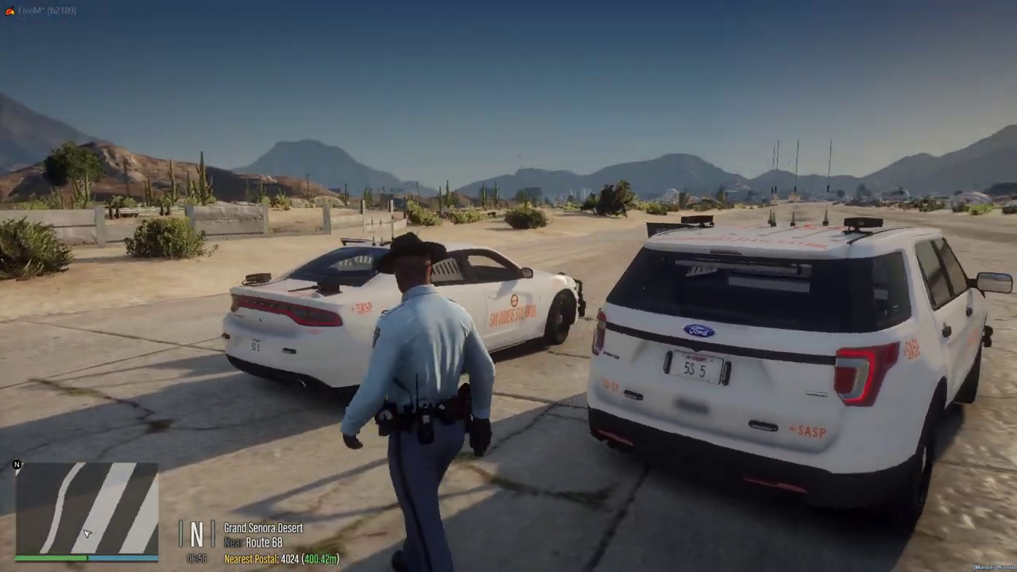
Test-fire the pistol and the shotgun to hear the gun sounds
key("Tab")
key("s")
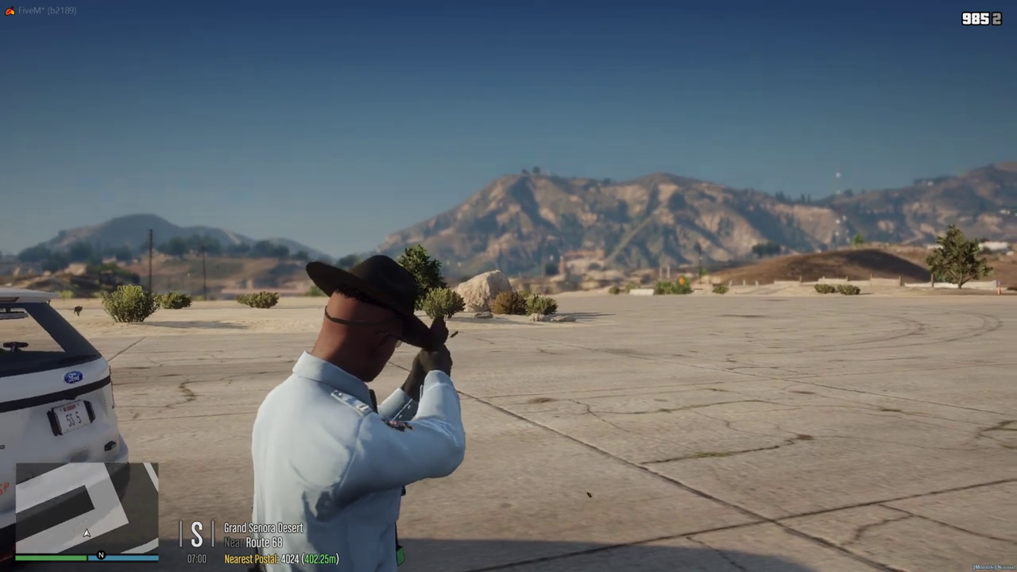
key("Tab")
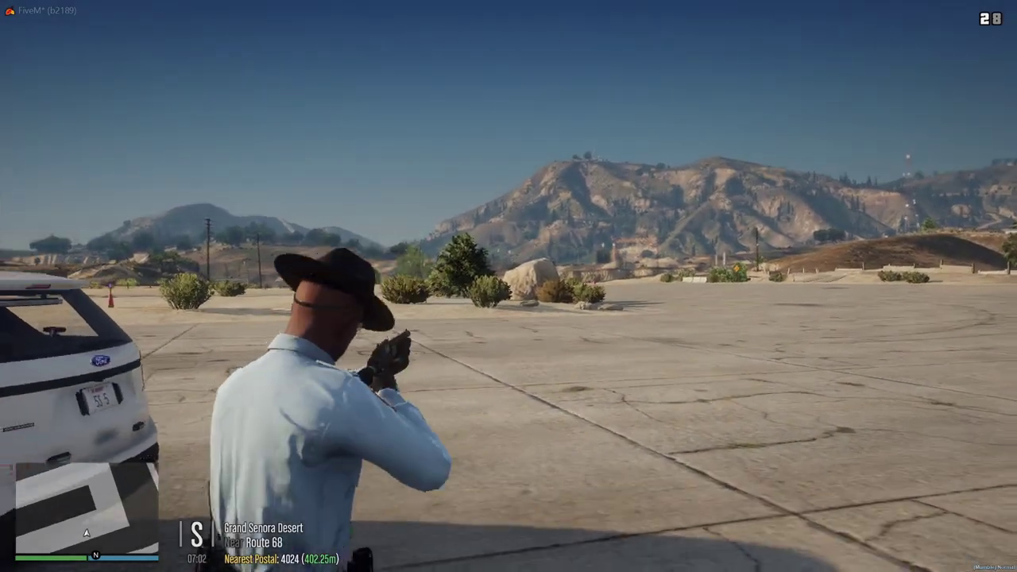
Give the player all weapons through the weapon options in vMenu and close the menu
key("m")
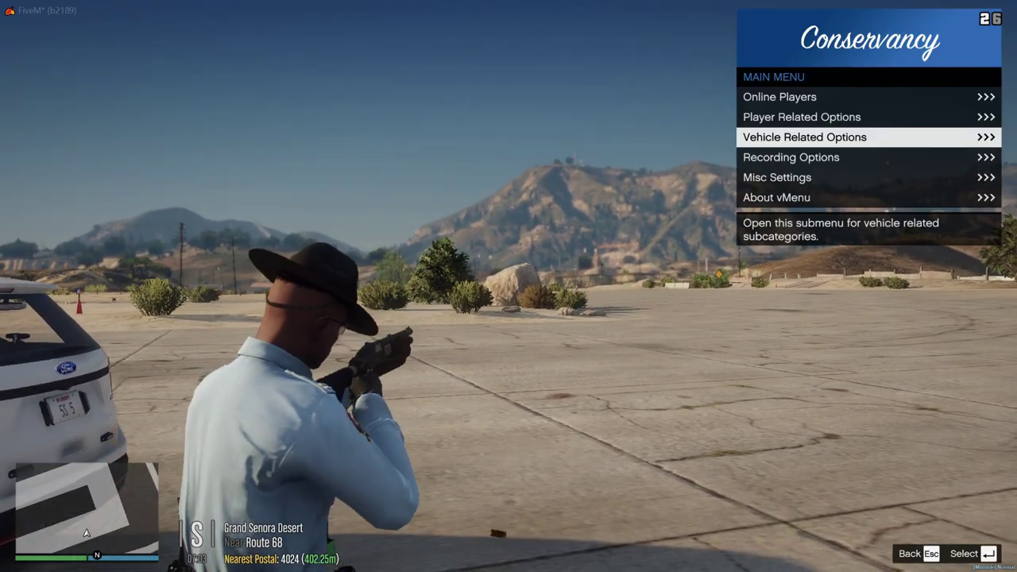
key("Up")
key("Down")
key("Down")
key("Up")
key("Up")
key("Return")
key("Down")
key("Down")
key("Down")
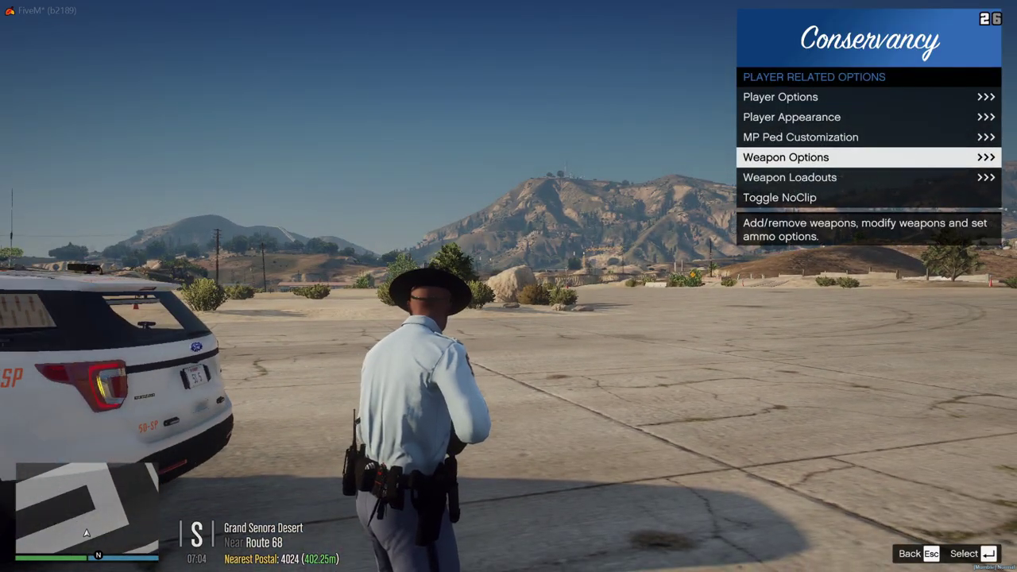
key("Up")
key("Return")
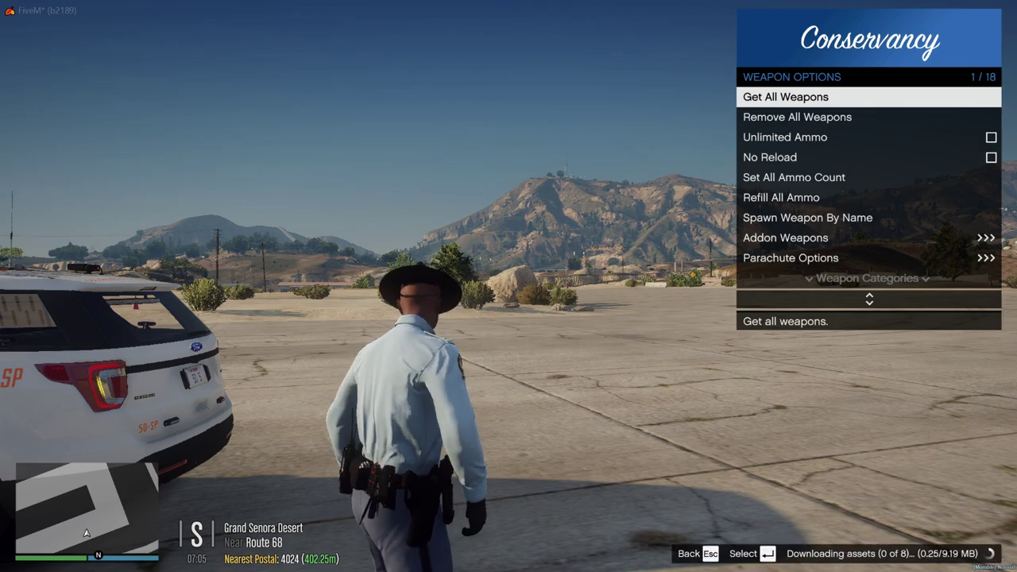
key("m")
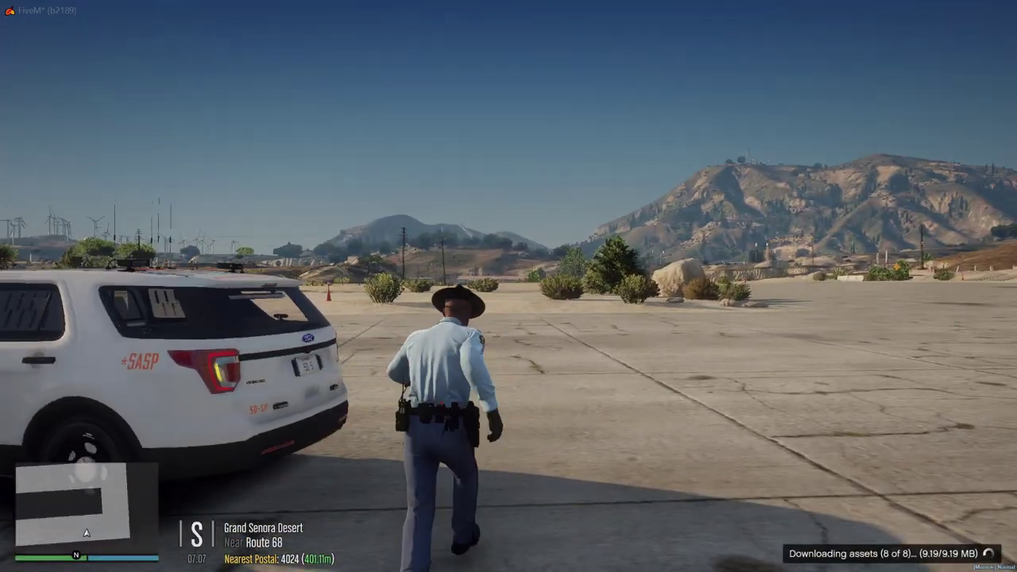
Test-fire the assault rifle class one by one, including the Assault Rifle, Compact Rifle, Bullpup Rifle Mk II and Bullpup Rifle
key("Tab")
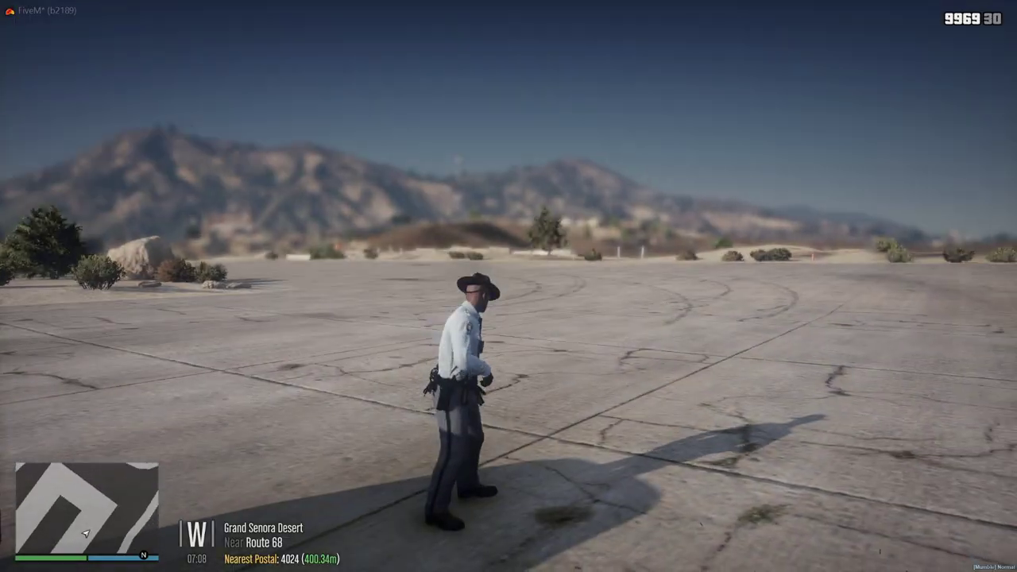
key("Tab")
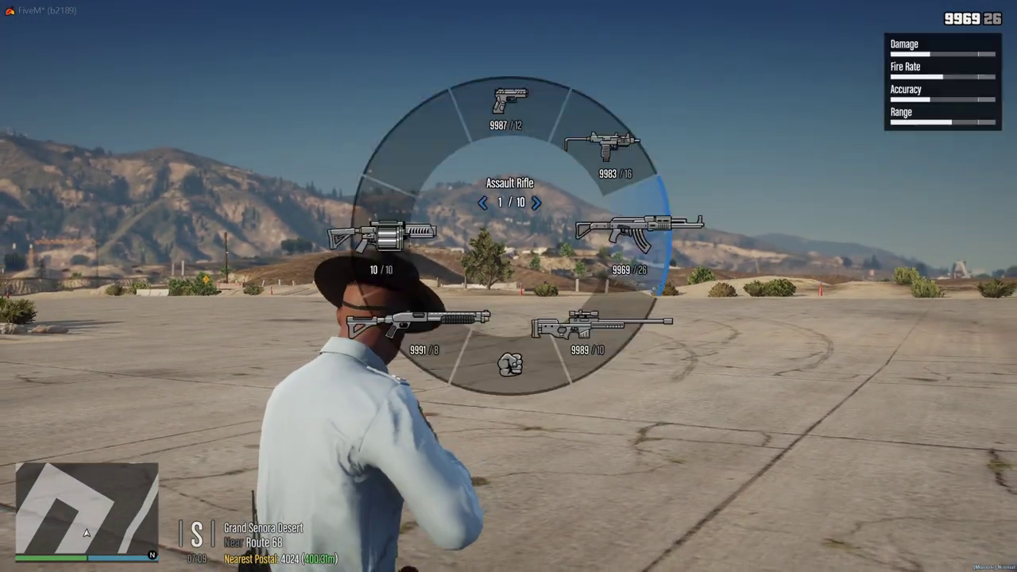
key("Tab")
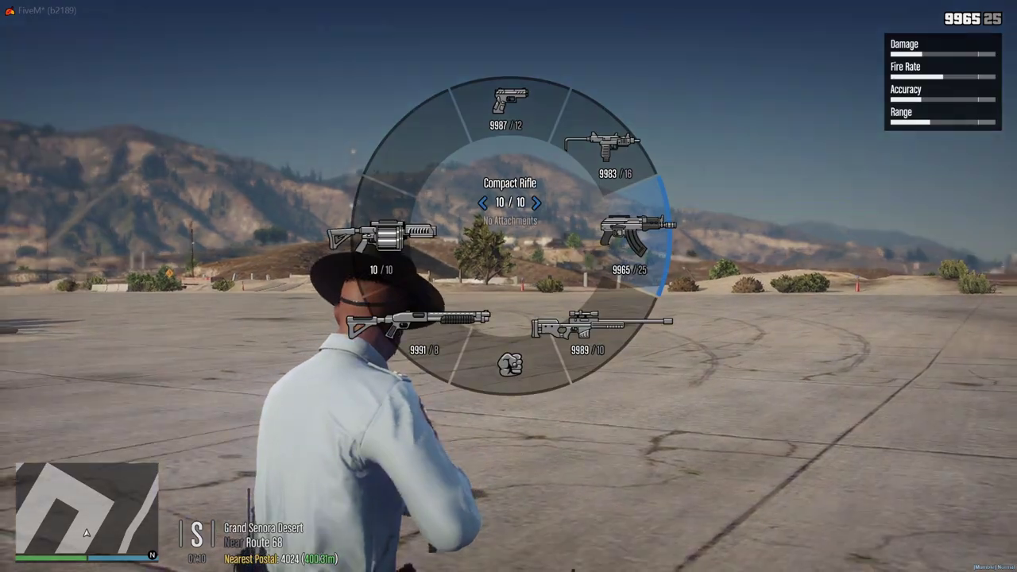
key("Tab")
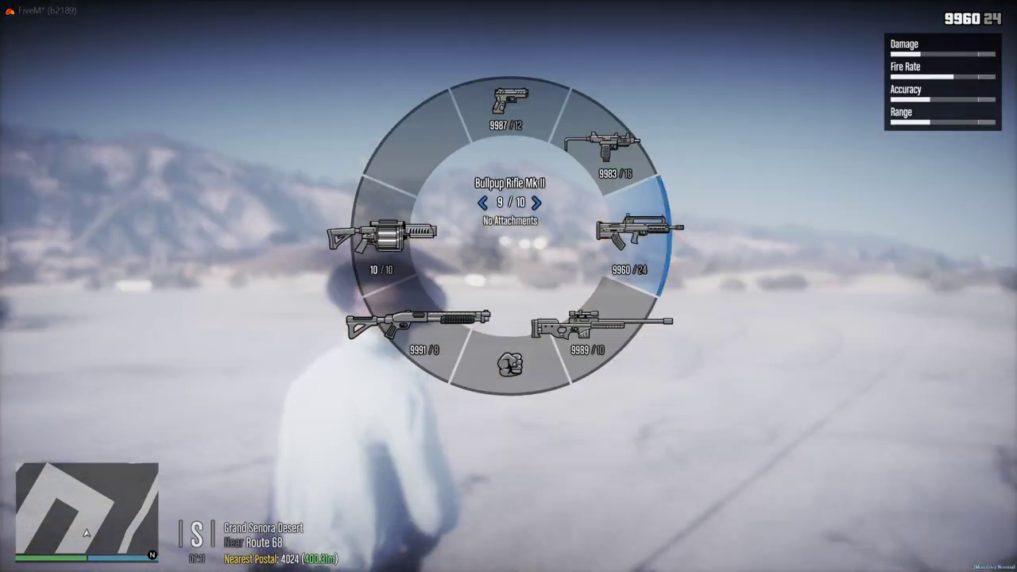
key("Tab")
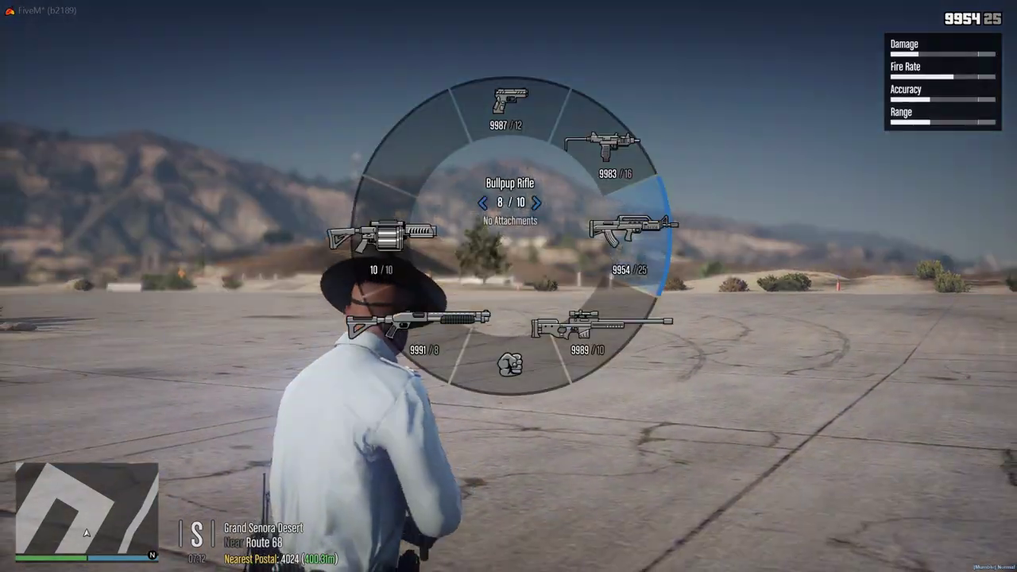
key("Tab")
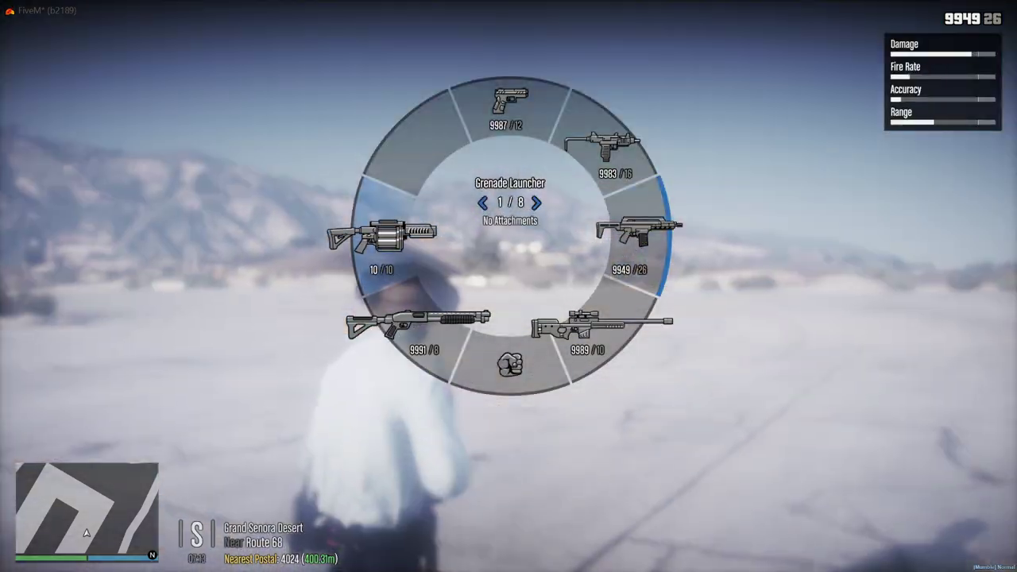
Test the sounds of the submachine gun and machine gun class, cycling through to the Combat MG Mk II
key("Tab")
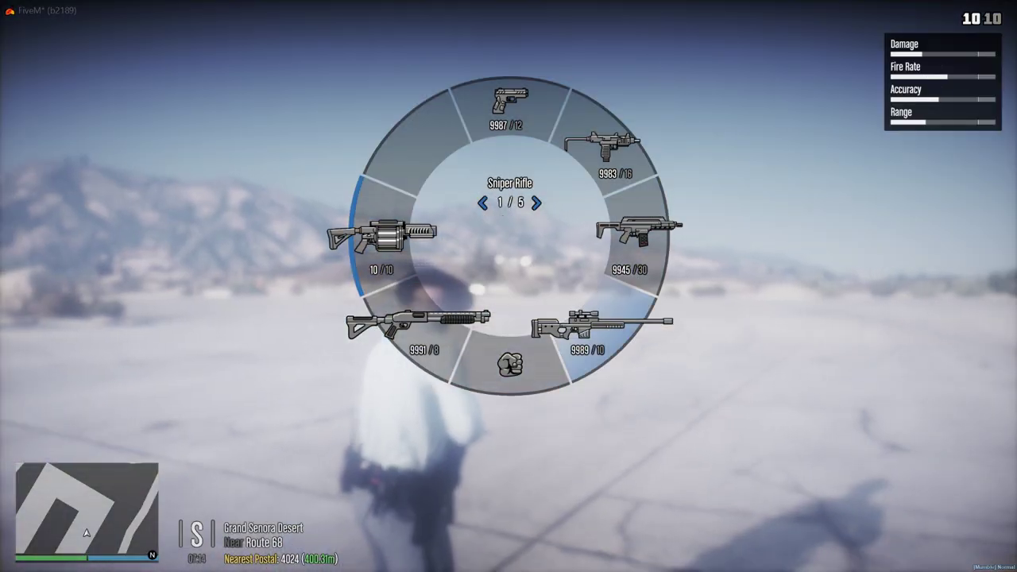
key("Tab")
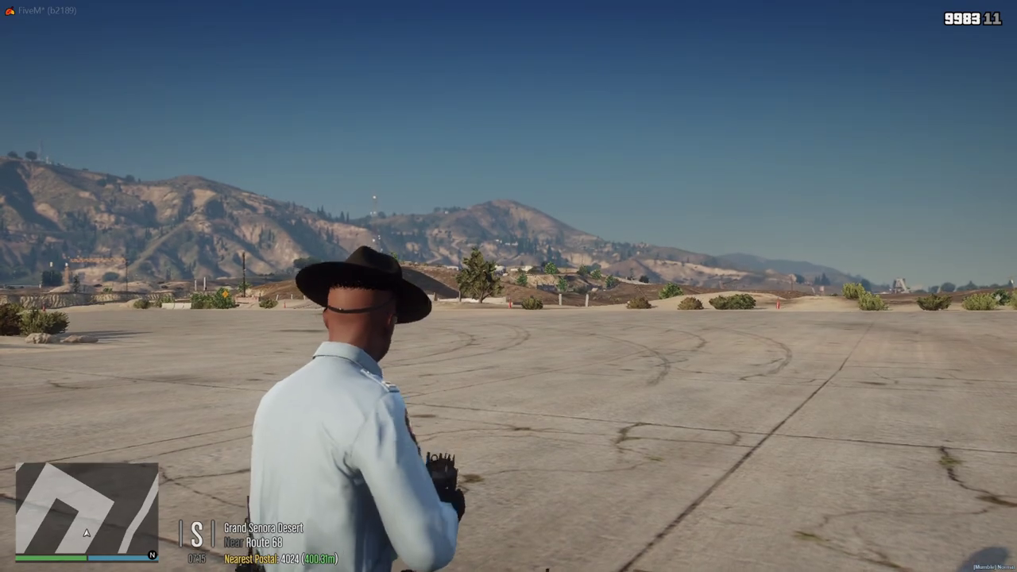
key("Tab")
key("Tab")
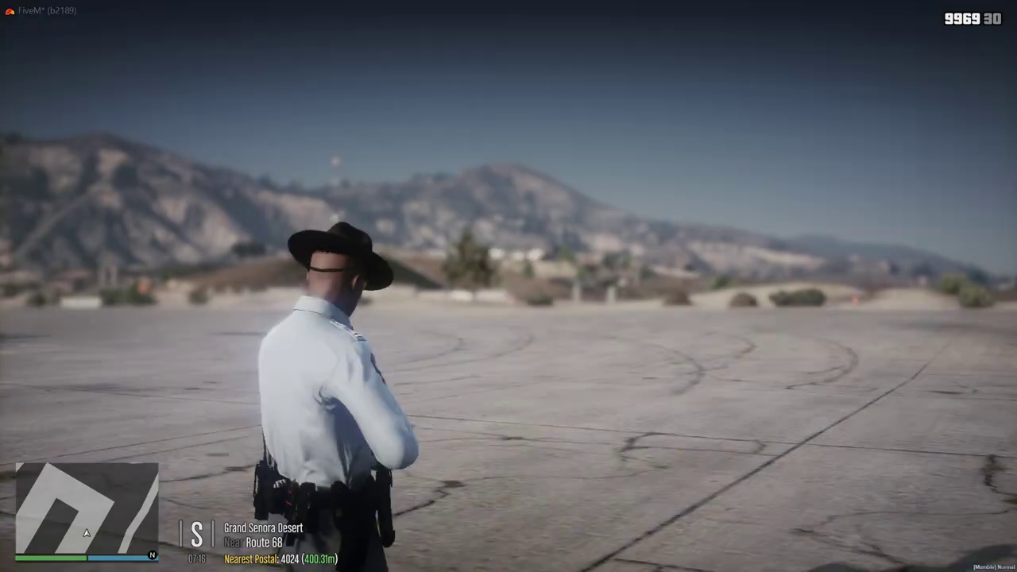
key("Tab")
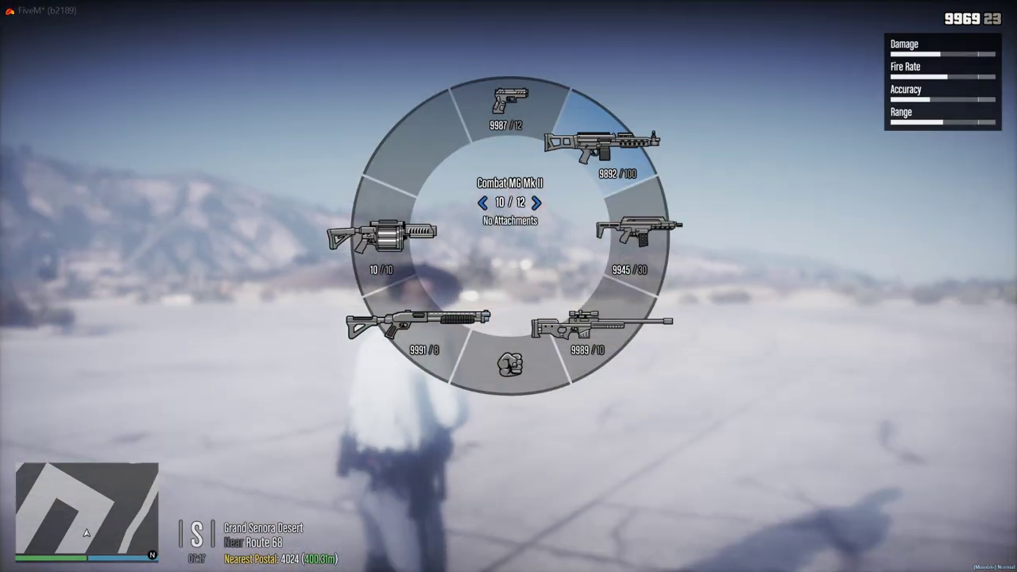
Equip the pistol and test-fire it, and do the same with another handgun
key("Tab")
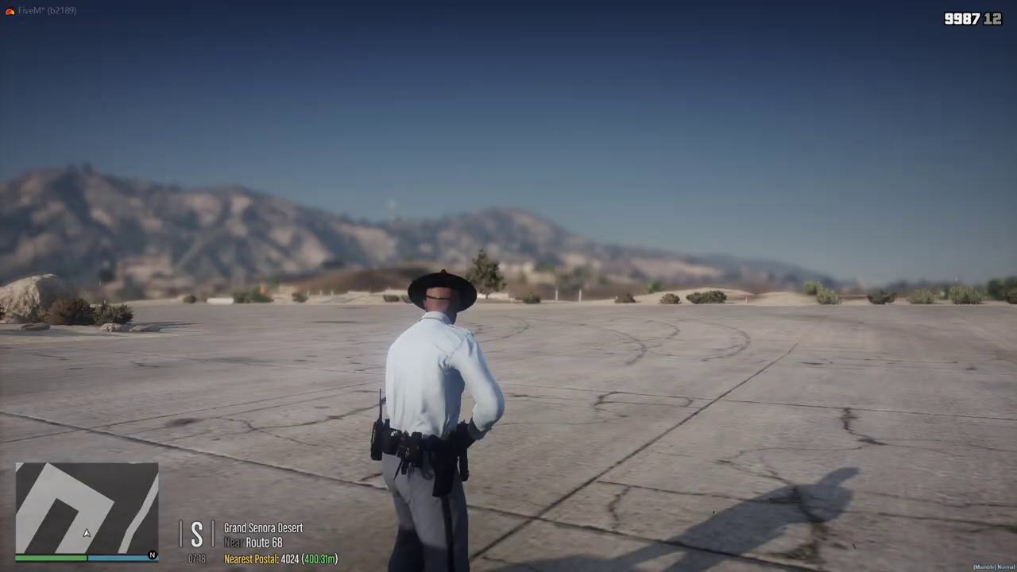
left_click(508, 286)
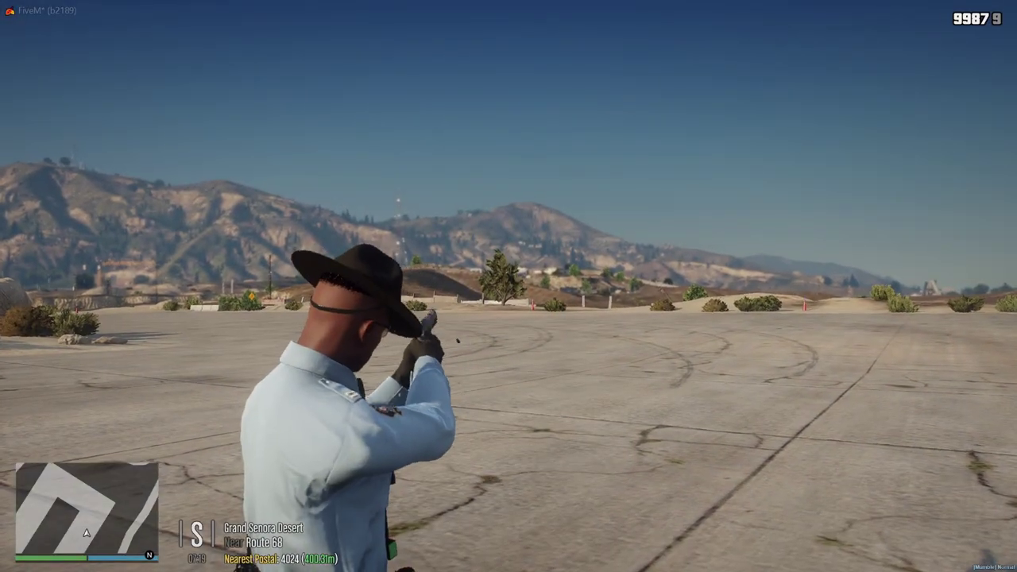
key("Tab")
left_click(508, 286)
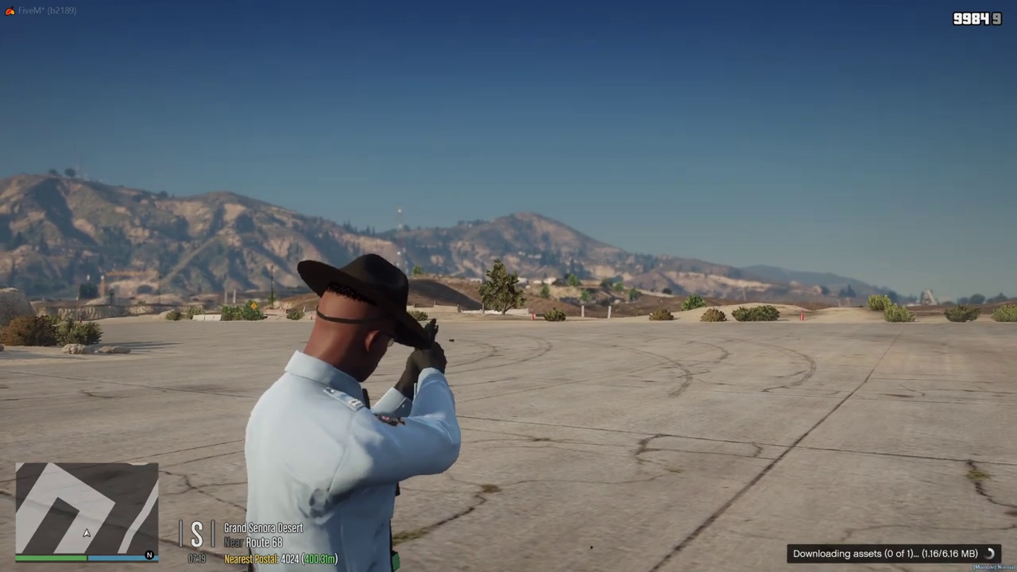
Test-fire the Flare Gun and another handgun, and cycle the handguns to the Double-Action Revolver
key("Tab")
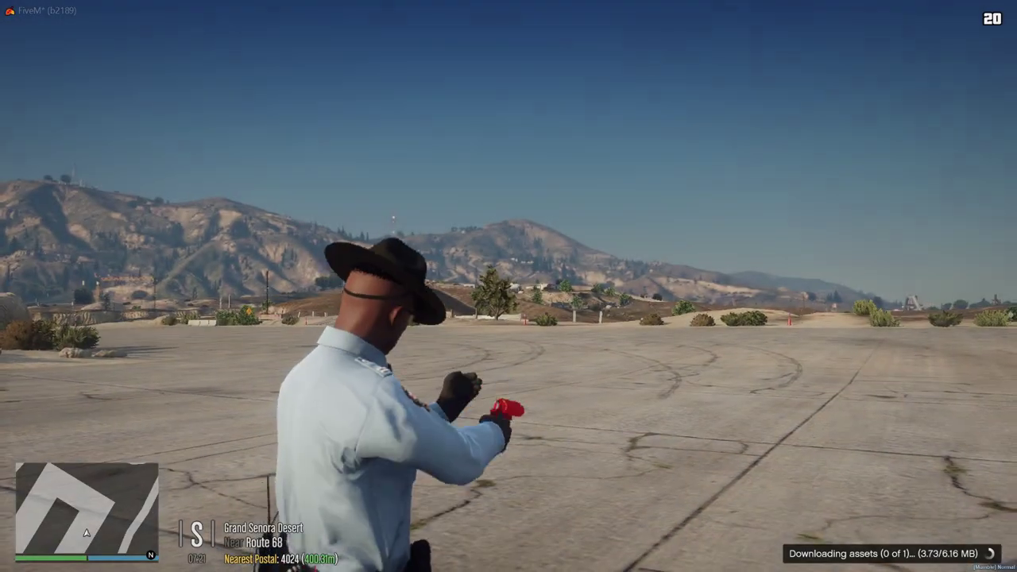
left_click(509, 286)
key("Tab")
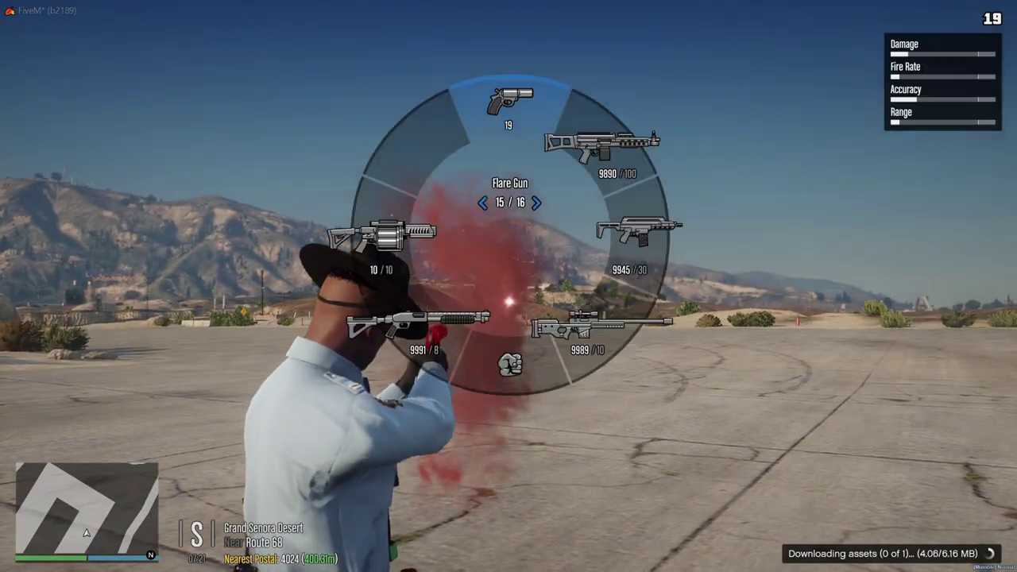
scroll(508, 286, "up", 1)
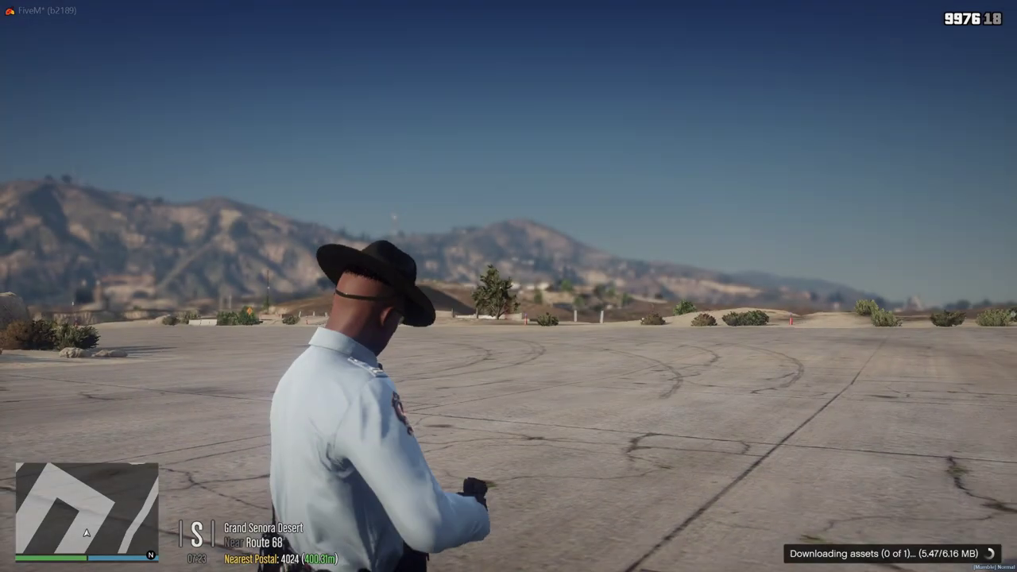
left_click(508, 286)
key("Tab")
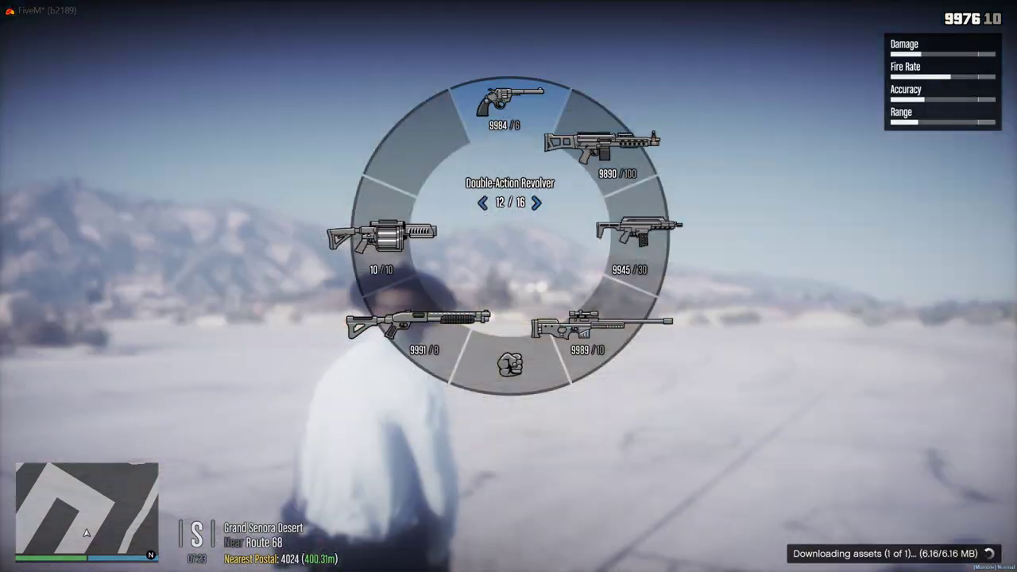